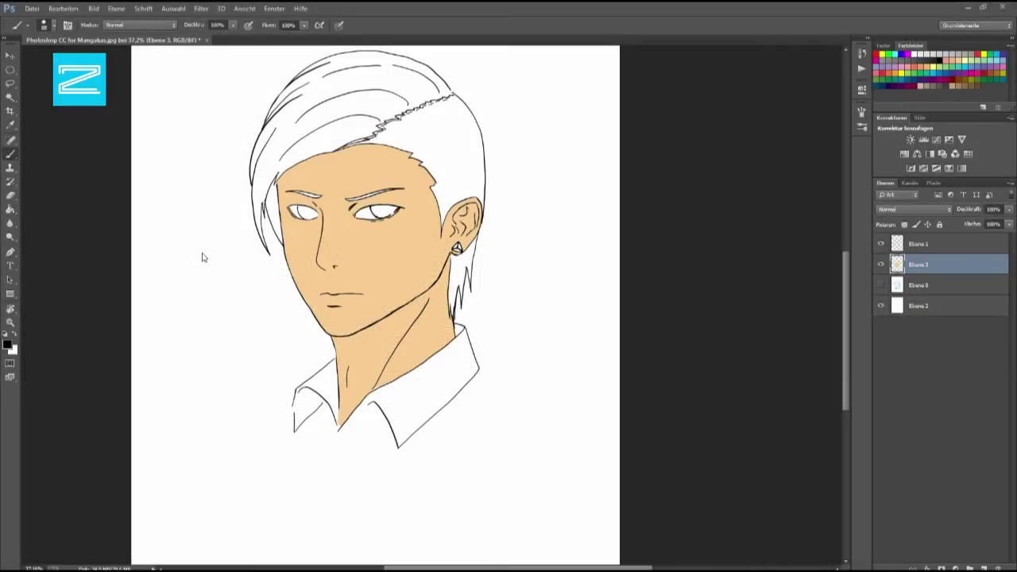
Sample the face's peach skin tone as the foreground colour, ready for brushing
left_click(11, 126)
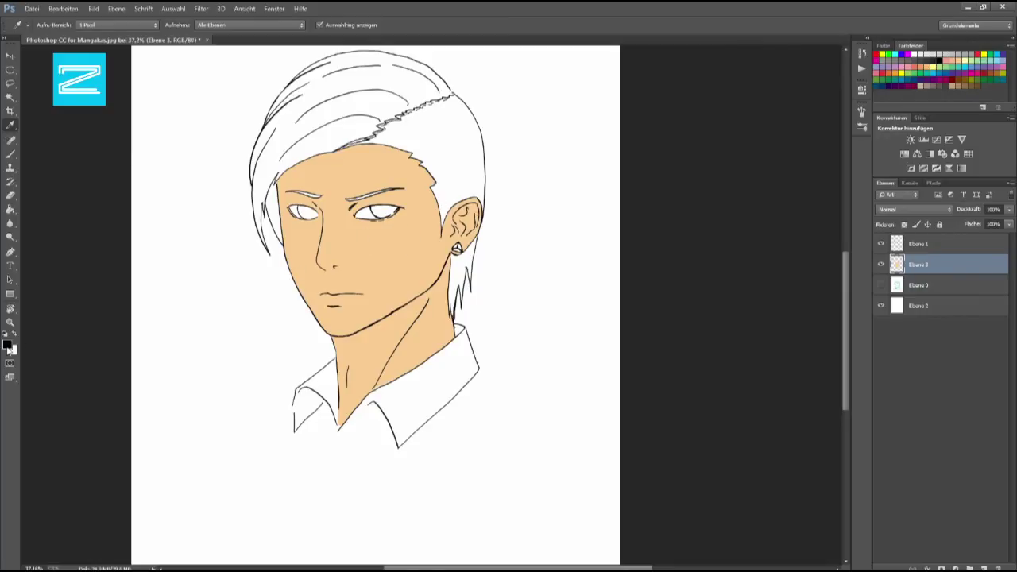
left_click(384, 243)
left_click(10, 156)
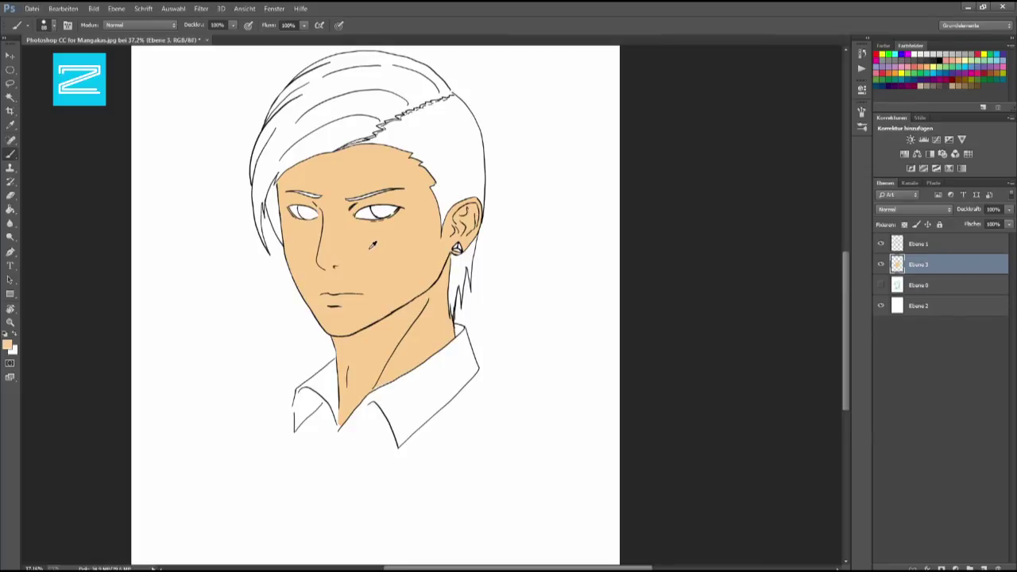
key("alt")
left_click(11, 126)
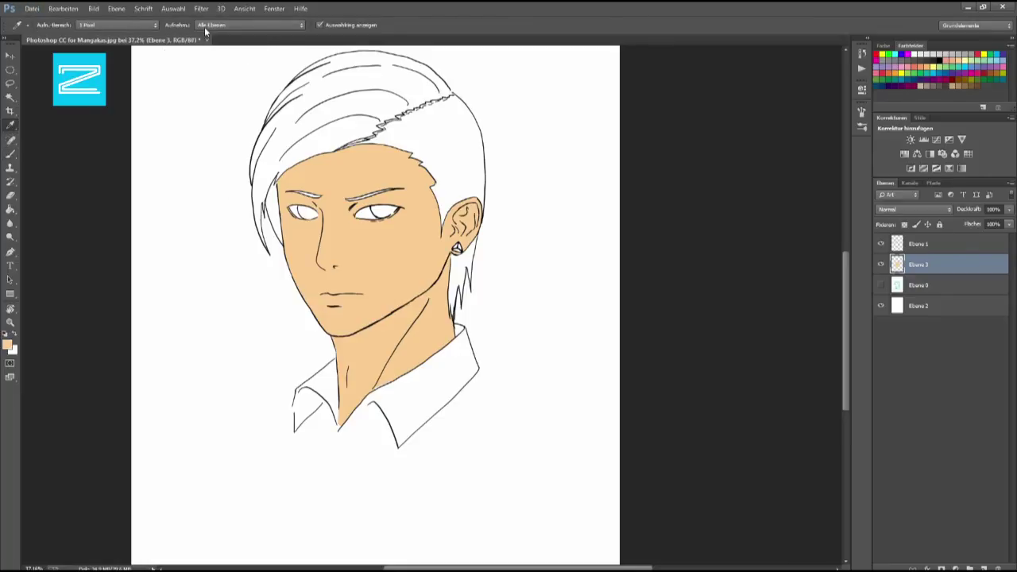
Set the Eyedropper sample size to 31 x 31 average and sample the hairline
left_click(155, 26)
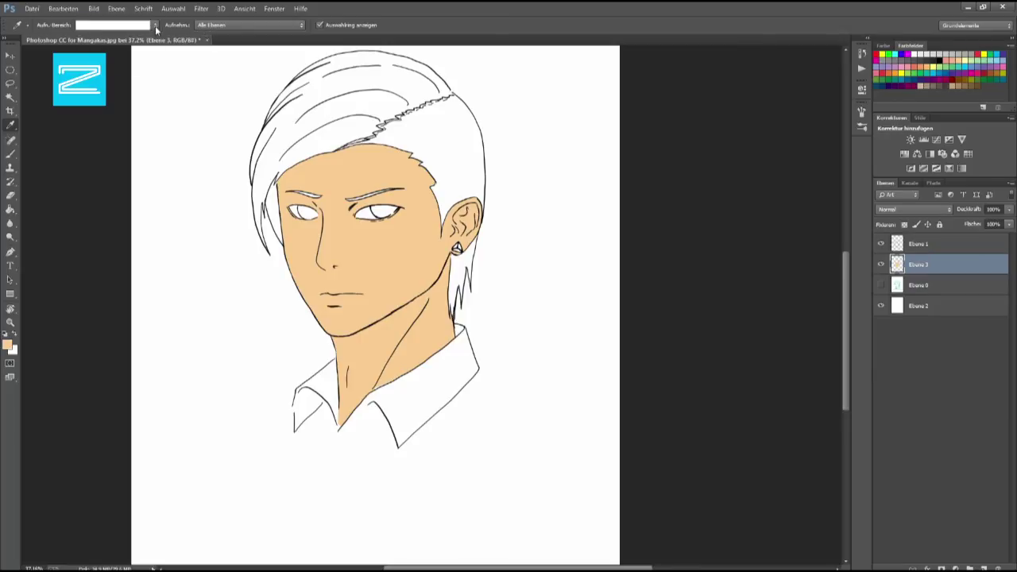
left_click(155, 28)
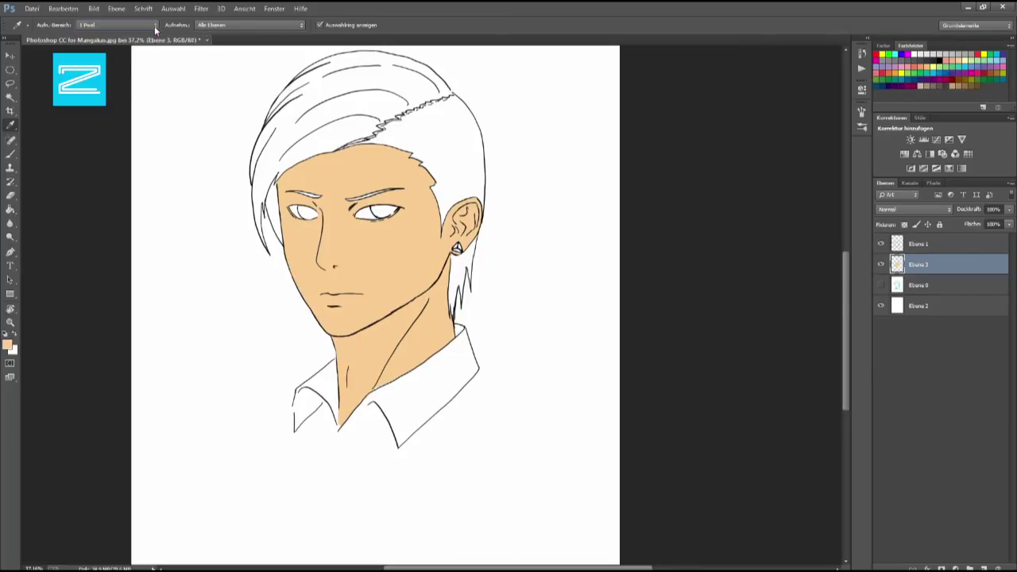
left_click(154, 30)
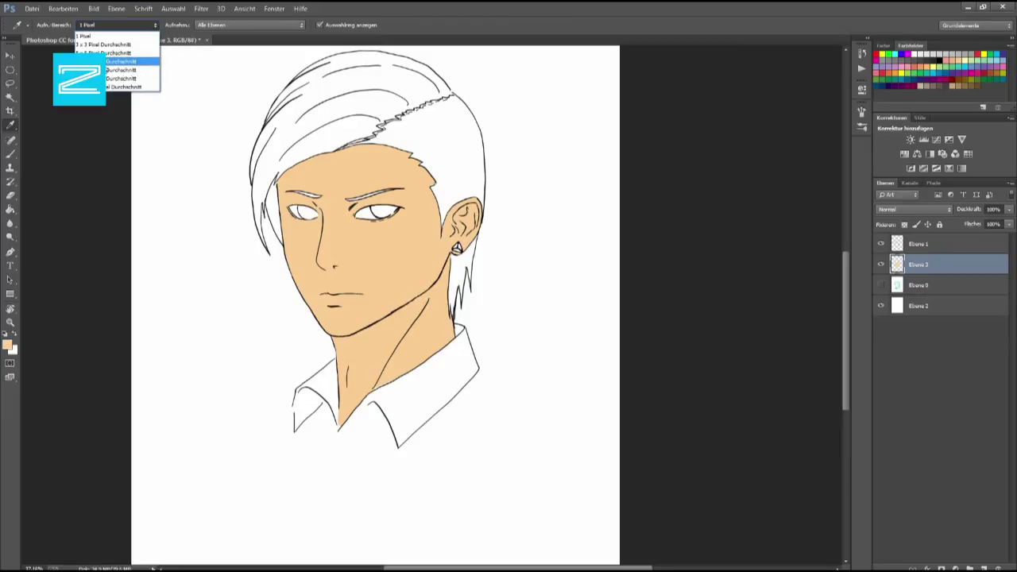
left_click(121, 70)
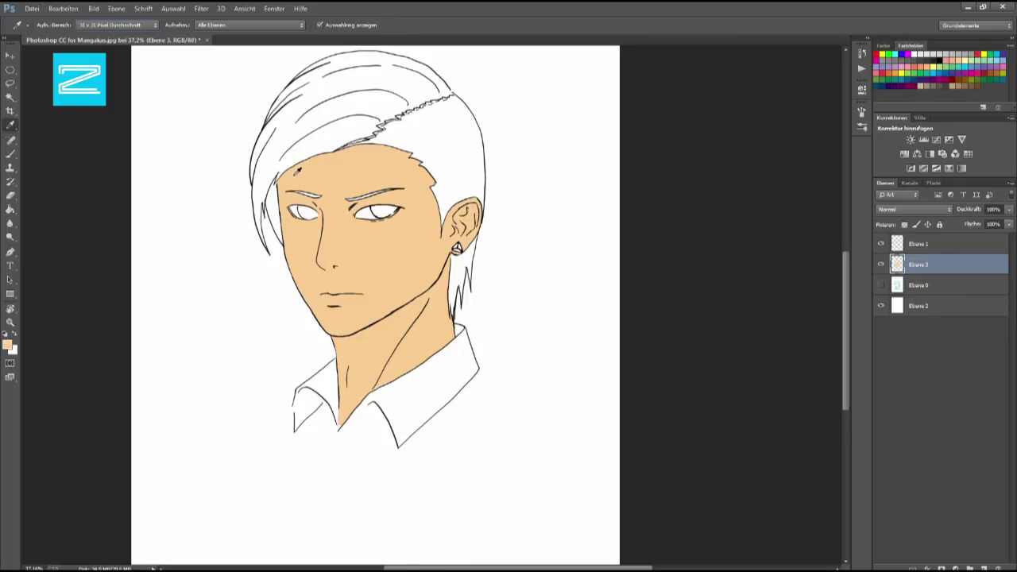
left_click(302, 157)
Set sampling to Aktuelle Ebene, make Ebene 1 active and resample the face
left_click(300, 28)
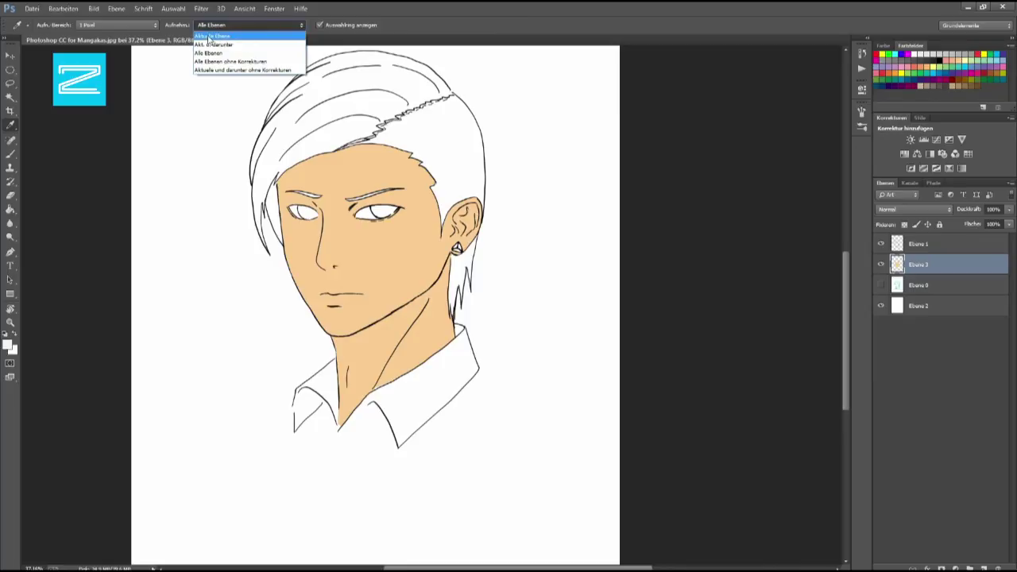
left_click(210, 37)
left_click(914, 243)
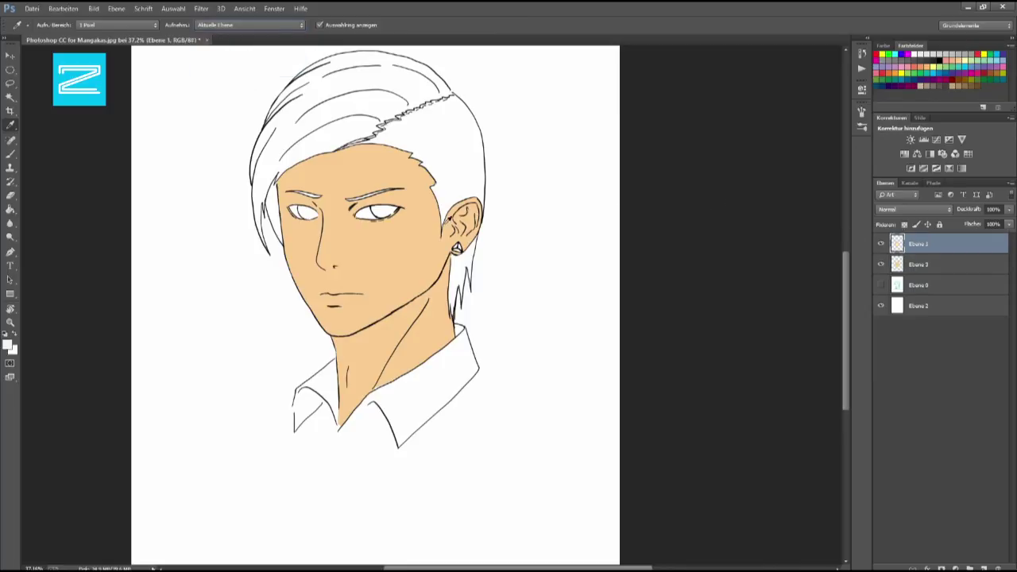
left_click(367, 244)
left_click(376, 249)
left_click(288, 27)
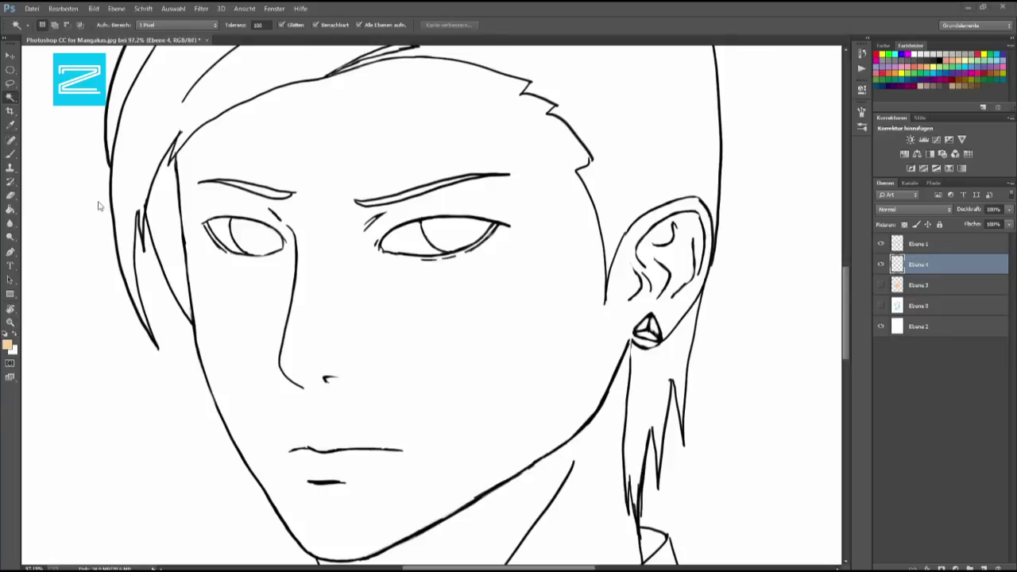
Flood-fill the empty skin layer with the peach colour using the Paint Bucket
left_click(10, 209)
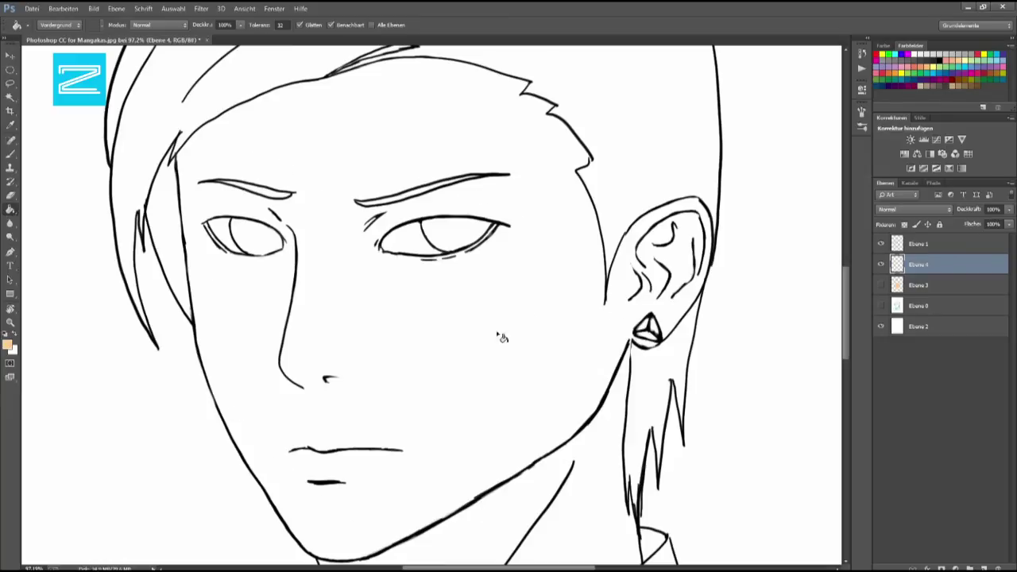
left_click(388, 320)
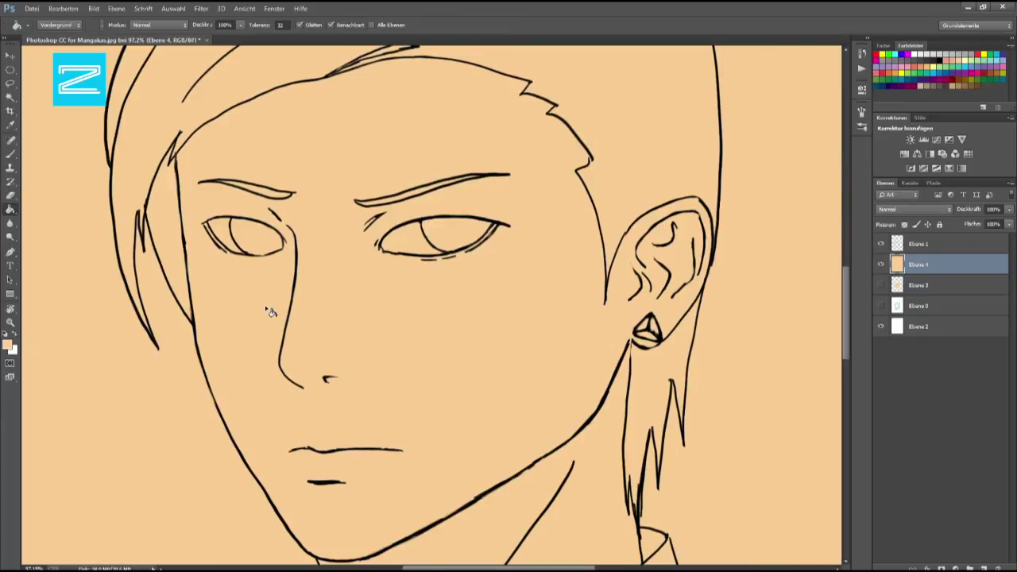
scroll(290, 311, "down", 2, "alt")
scroll(310, 310, "down", 2, "alt")
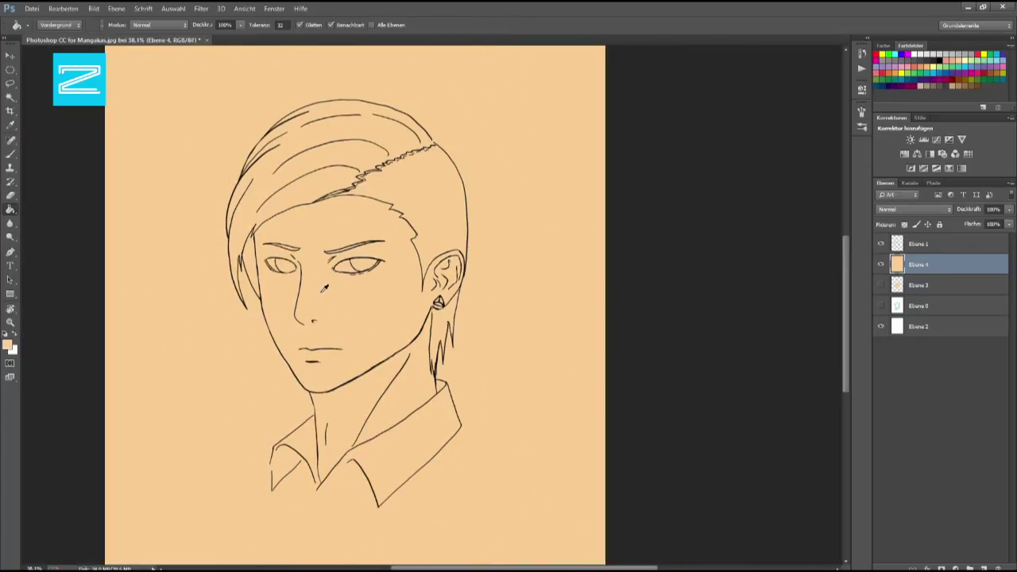
scroll(325, 308, "down", 1, "alt")
scroll(334, 309, "up", 1)
scroll(358, 309, "up", 2)
scroll(397, 310, "up", 4)
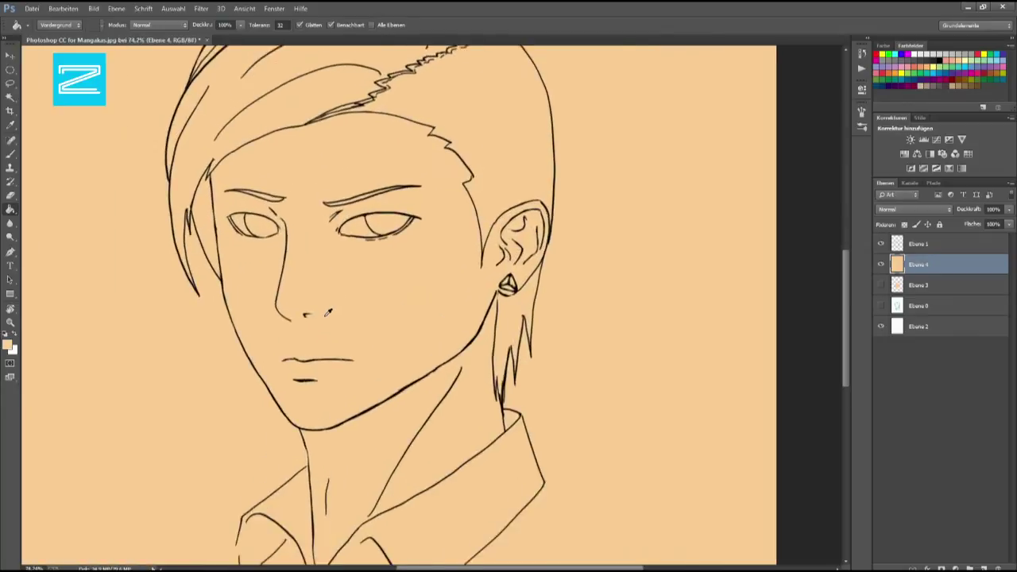
scroll(429, 311, "up", 3)
scroll(439, 311, "up", 3)
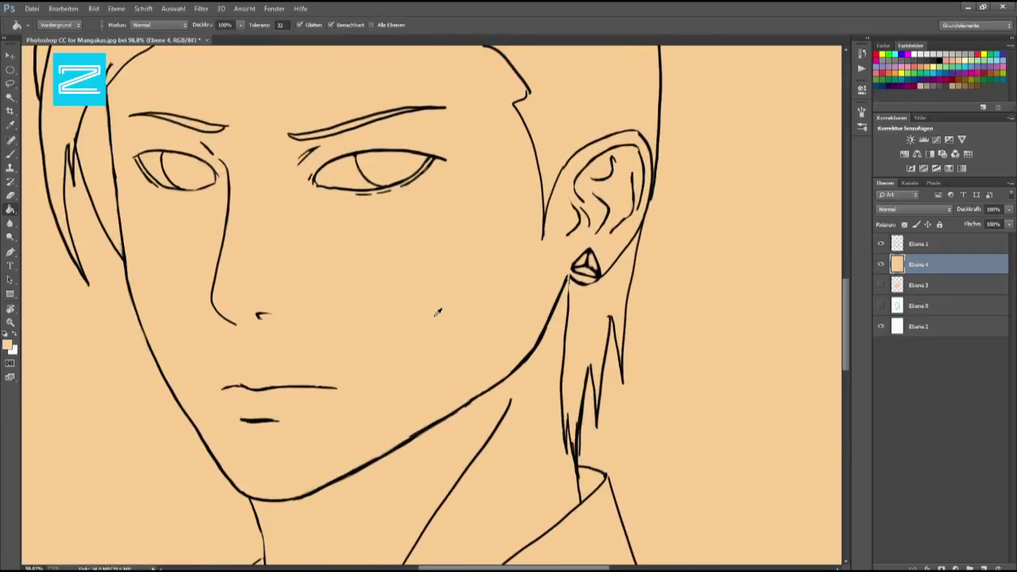
Toggle the fill layer's visibility, undo the peach fill and make Ebene 1 active
left_click(882, 266)
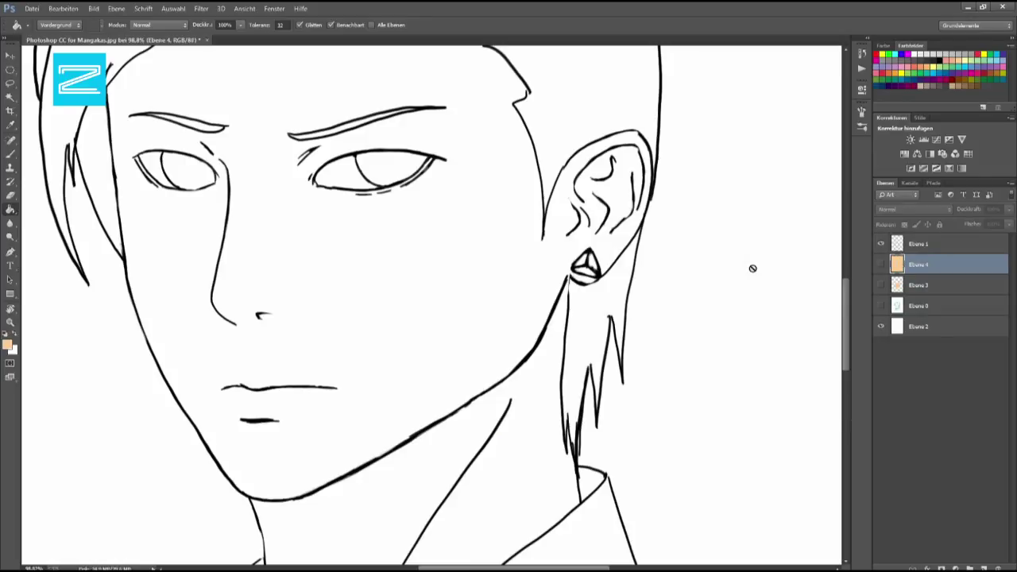
left_click(881, 265)
key("ctrl+z")
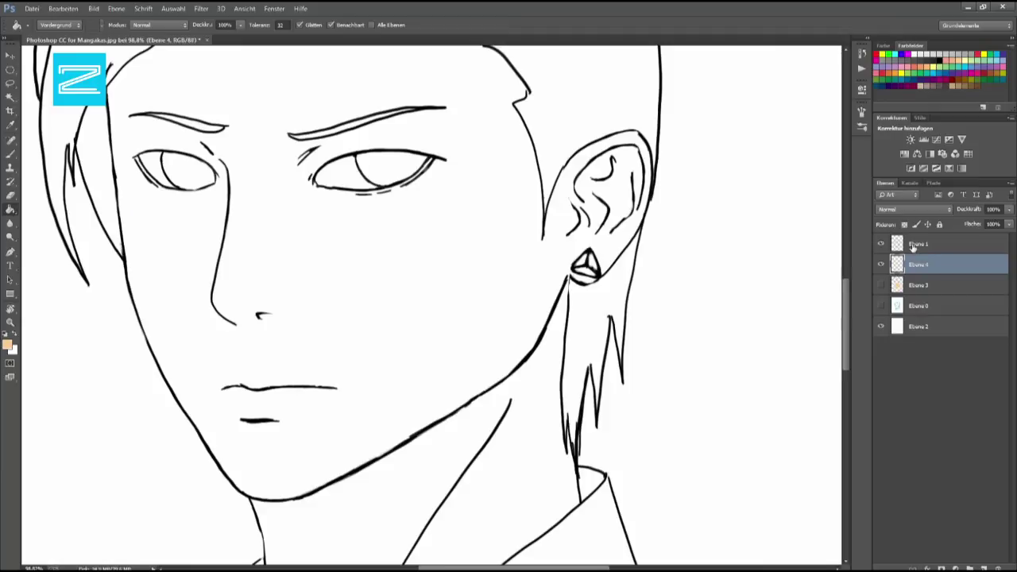
left_click(880, 243)
left_click(900, 248)
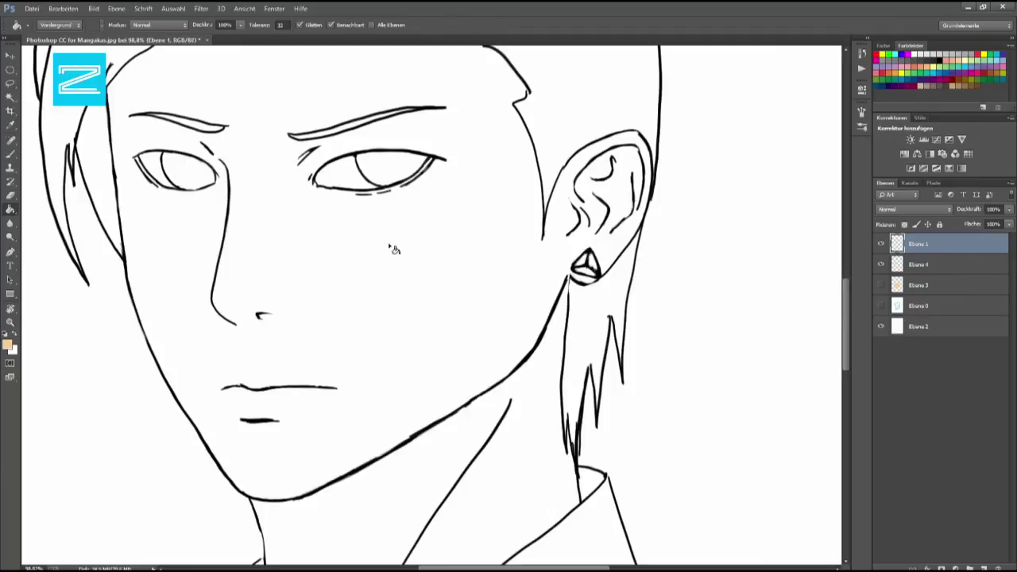
left_click(355, 252)
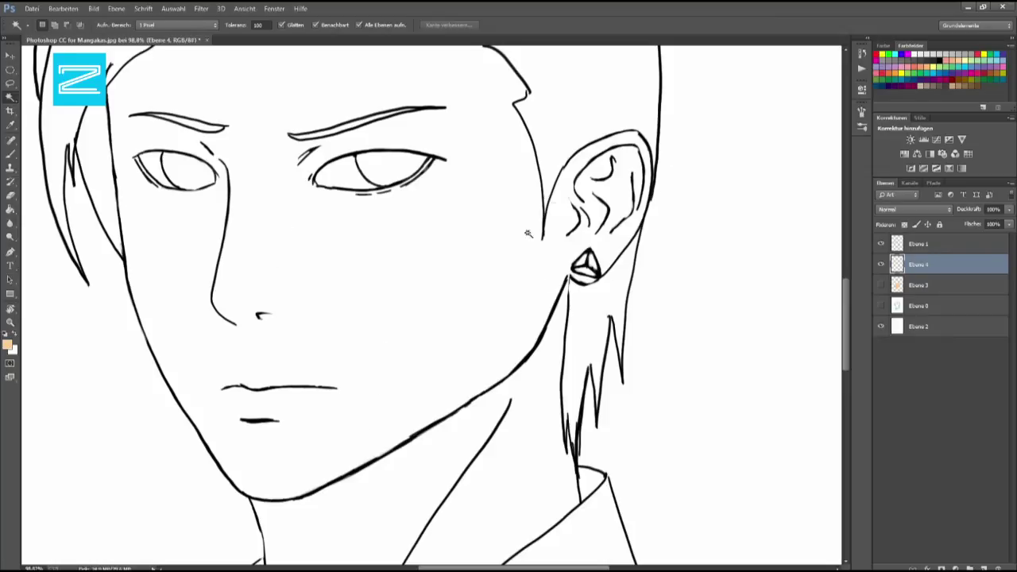
Magic-wand the blank cheek area, trial a peach fill on Ebene 4, then undo it
left_click(310, 256)
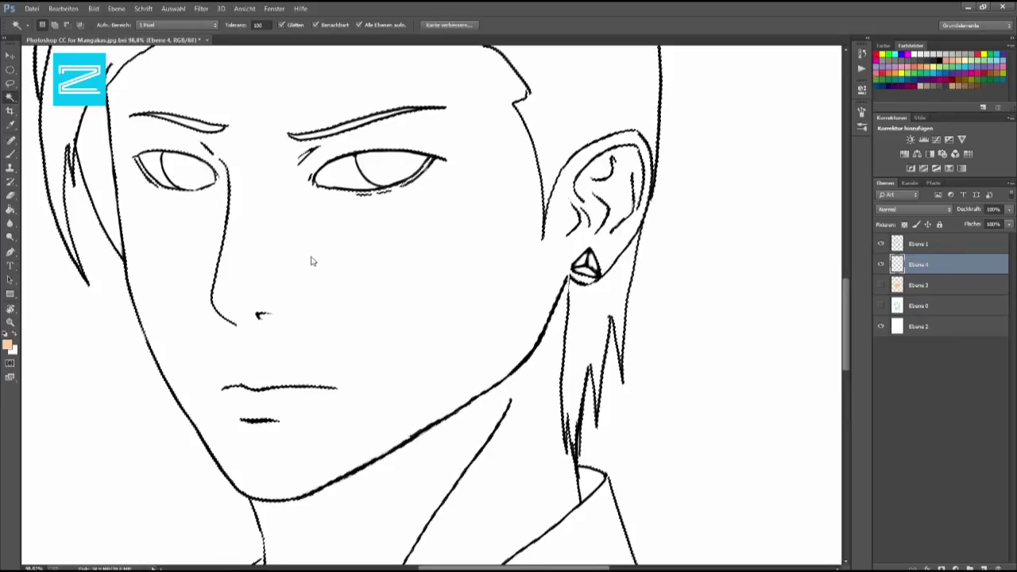
key("g")
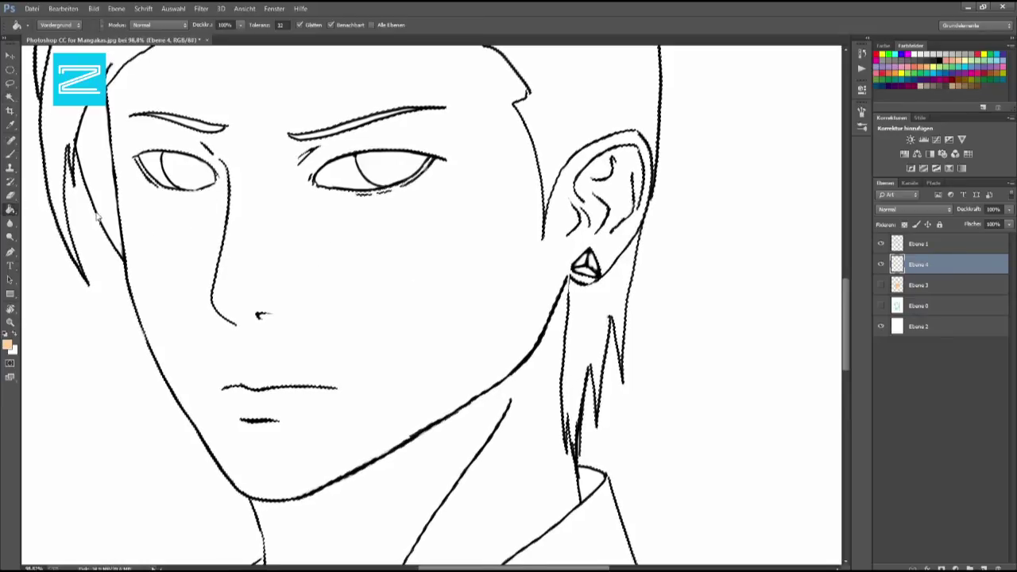
left_click(326, 236)
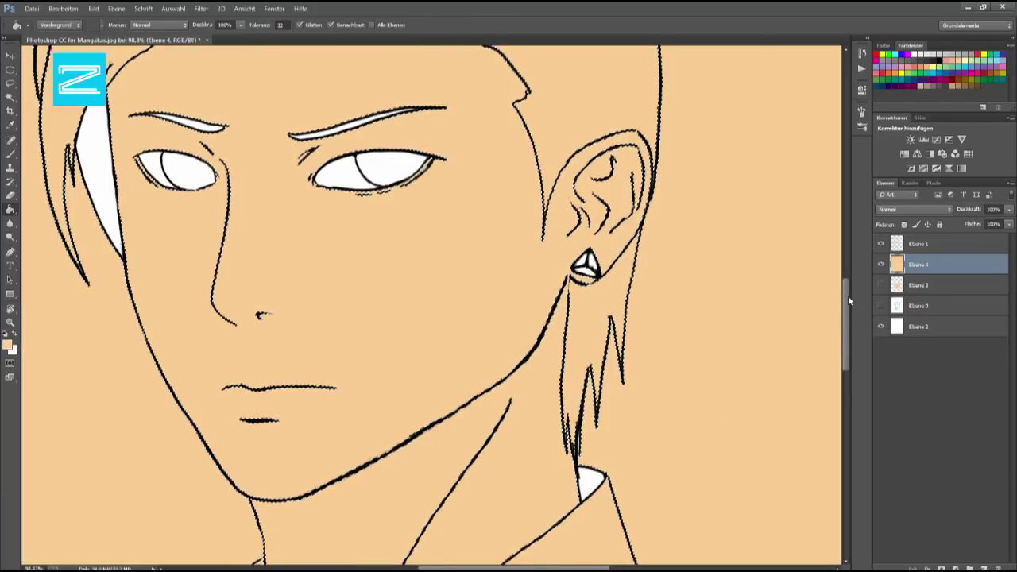
left_click_drag(845, 340, 847, 356)
left_click_drag(858, 301, 856, 278)
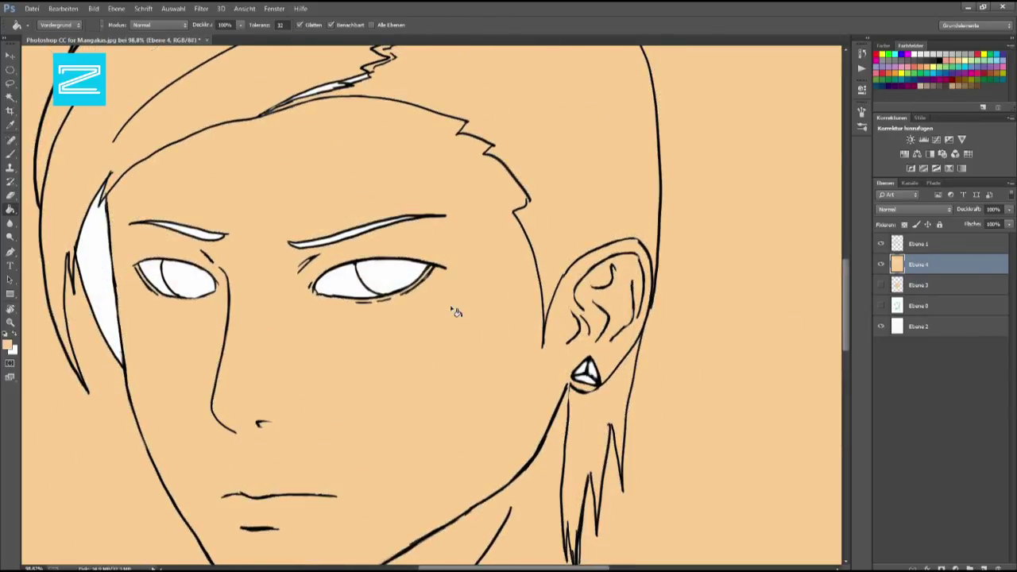
key("ctrl+z")
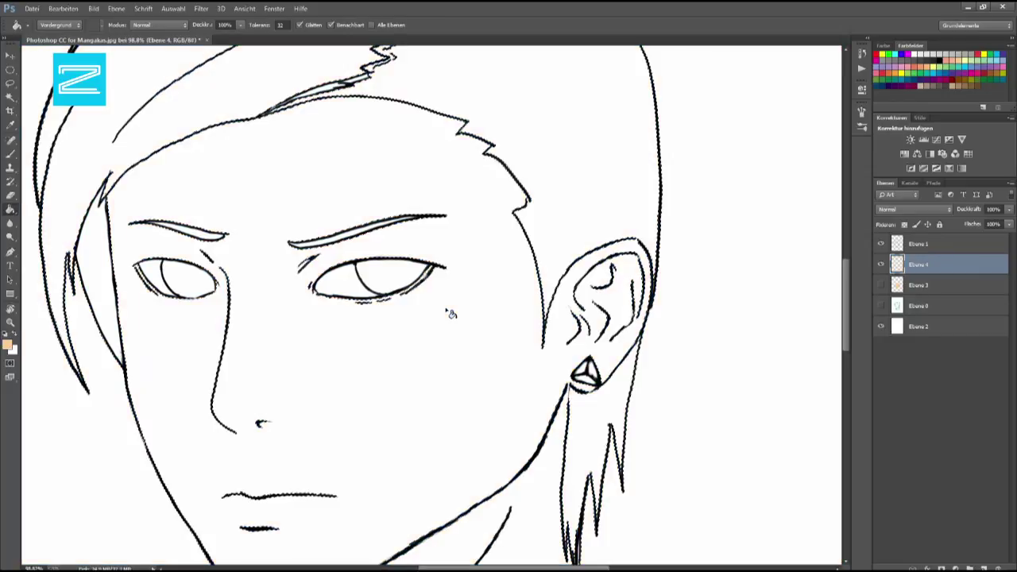
Set the Magic Wand tolerance to 1 and clear the current selection
left_click(10, 97)
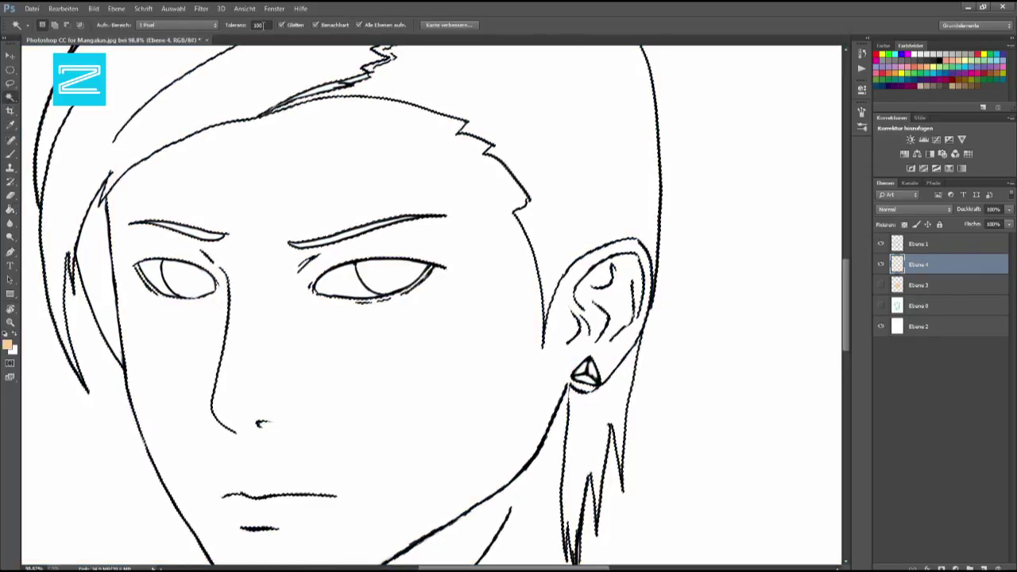
double_click(267, 25)
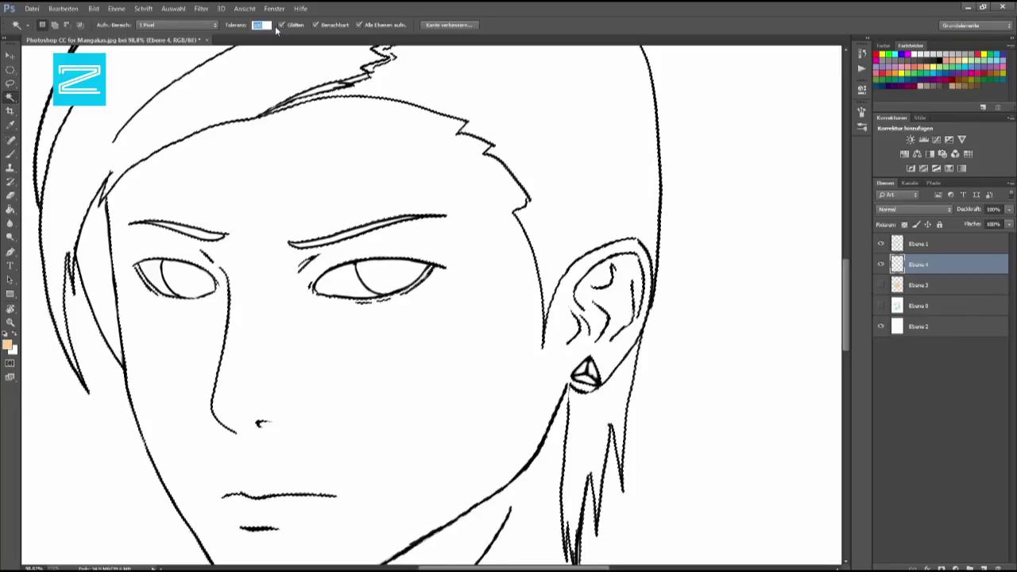
type("1")
key("Return")
key("ctrl+d")
Select the blank face area, fill it with skin tone on Ebene 4, and deselect
left_click(252, 175)
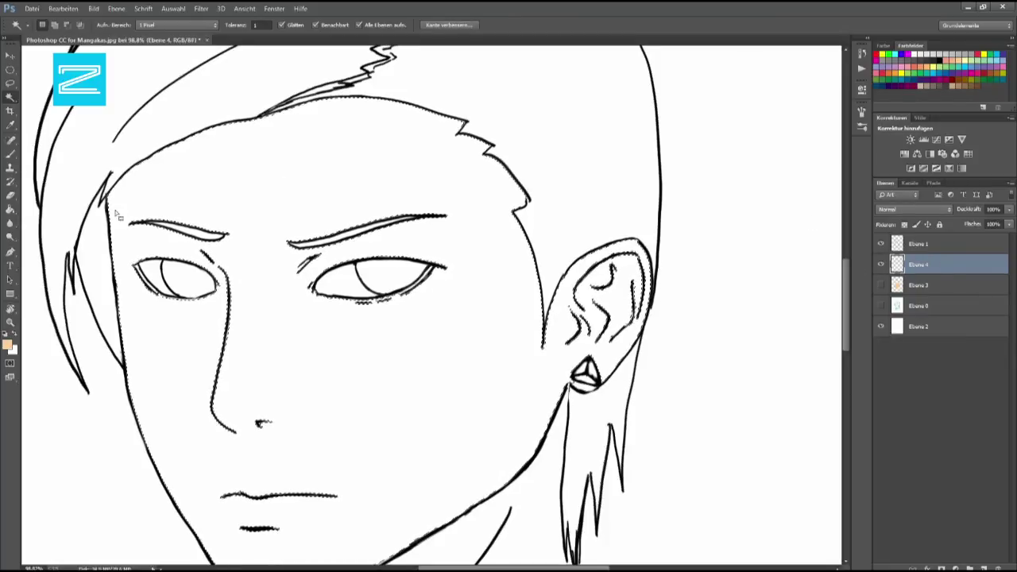
left_click(10, 209)
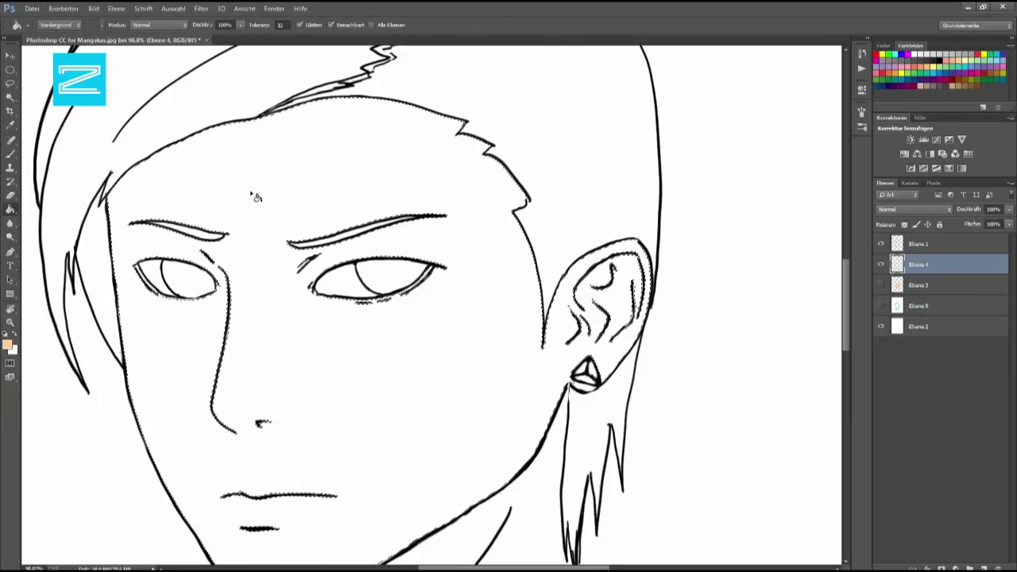
left_click(254, 196)
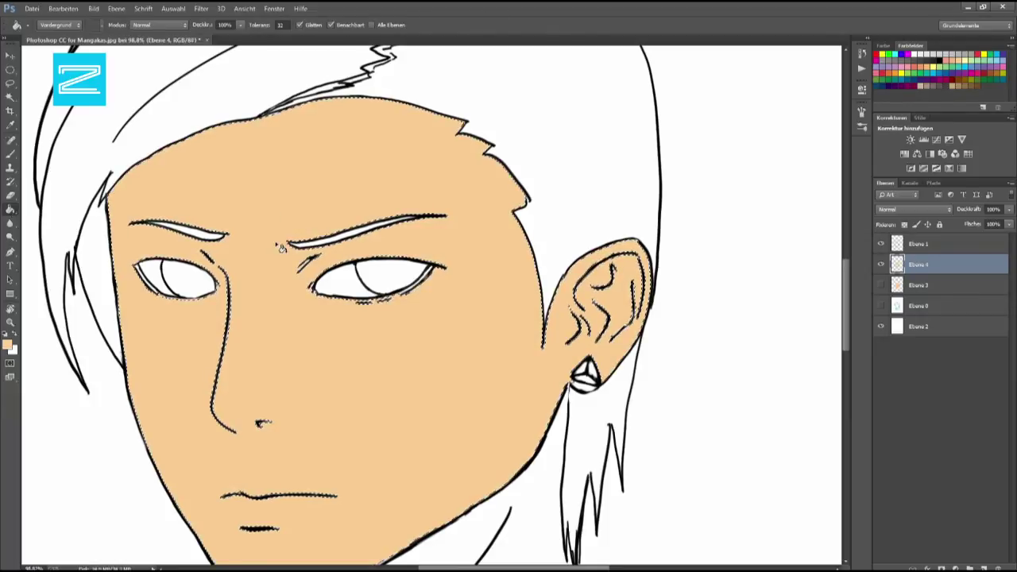
key("ctrl+d")
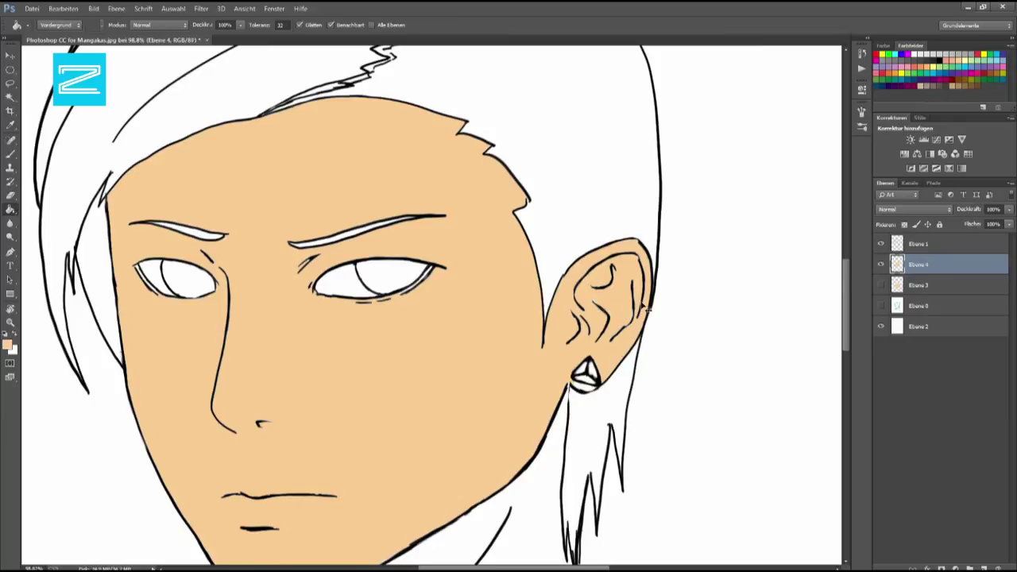
scroll(636, 302, "up", 3)
scroll(634, 313, "up", 2)
scroll(552, 292, "up", 1)
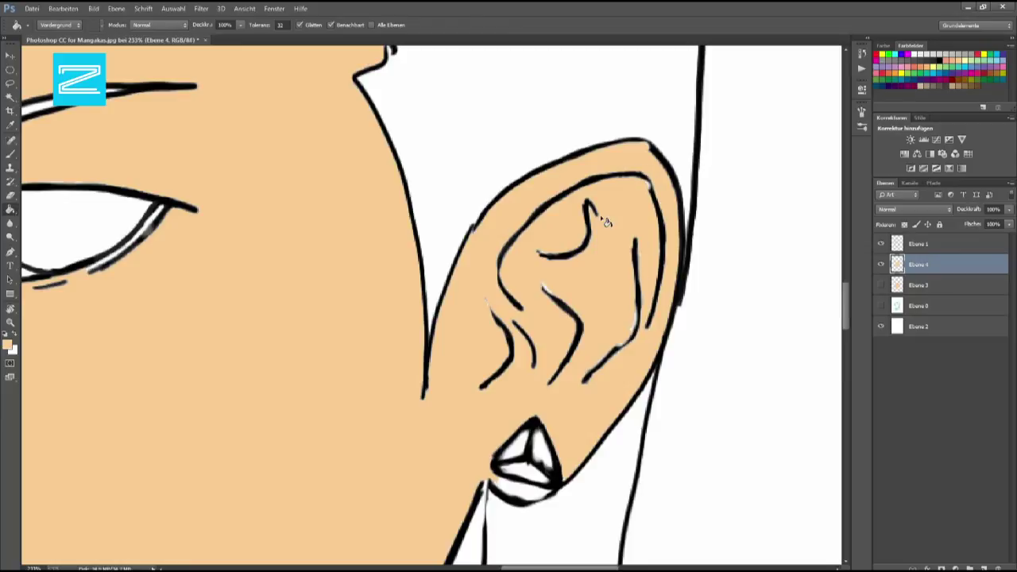
scroll(464, 312, "down", 4)
scroll(398, 342, "down", 3)
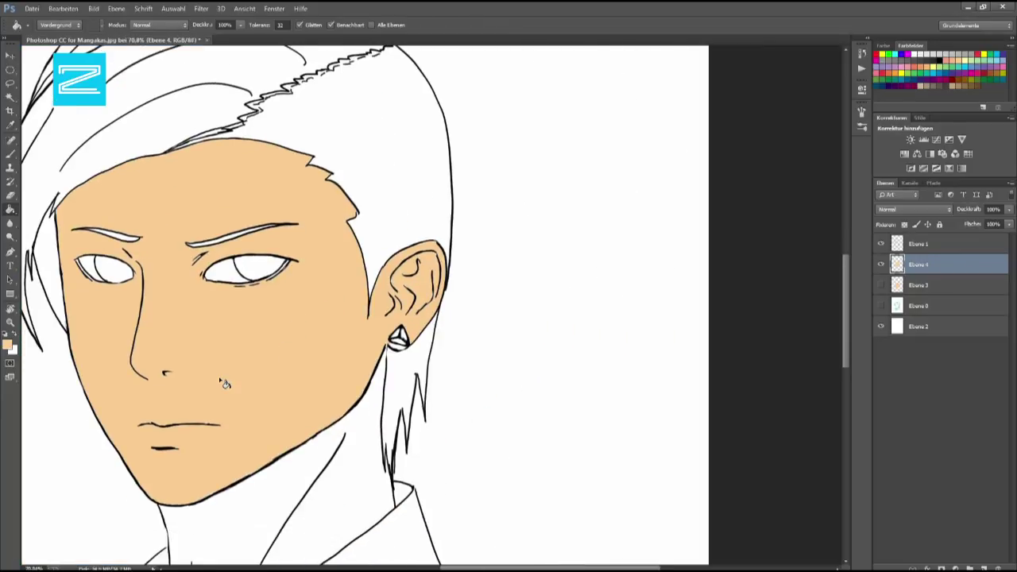
scroll(127, 399, "up", 2)
scroll(129, 390, "up", 1)
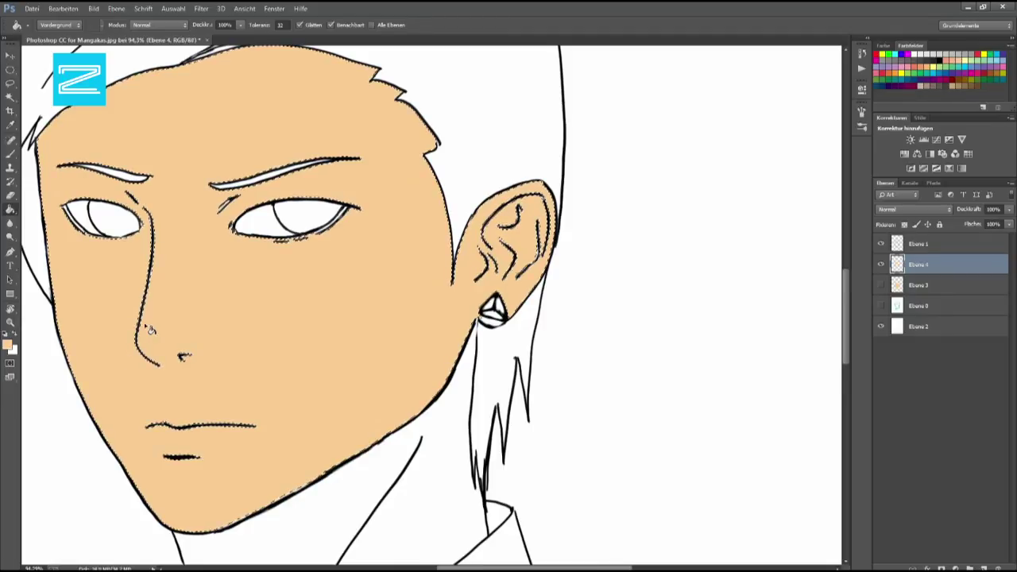
Undo the face fill and set the Magic Wand tolerance to 15
key("ctrl+z")
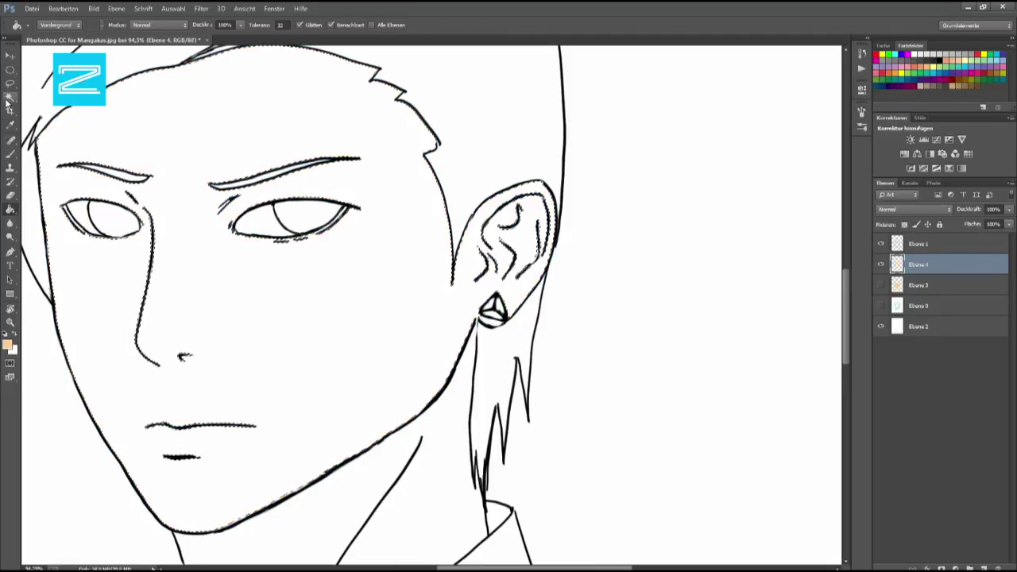
left_click(10, 97)
left_click(259, 25)
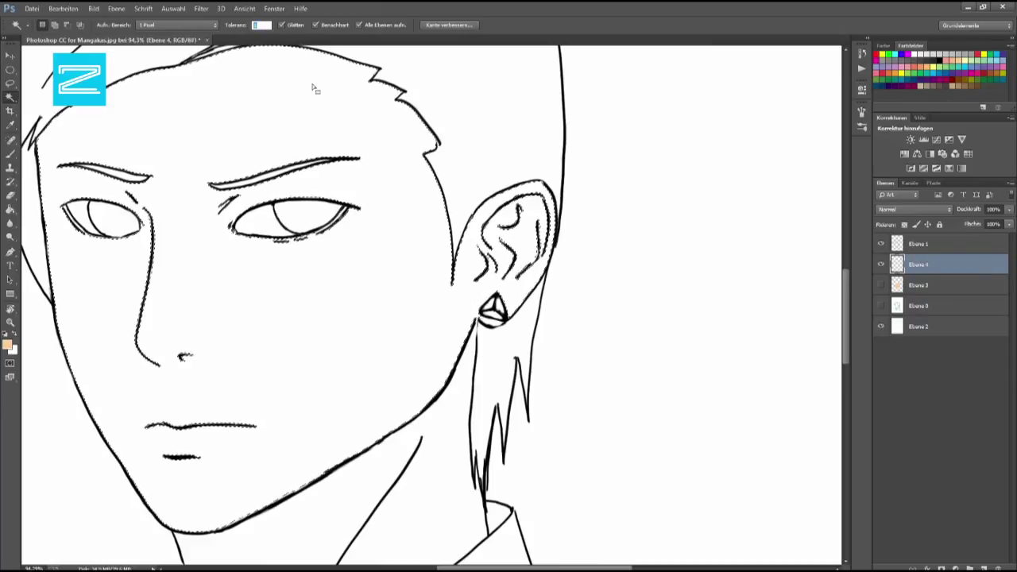
type("15")
key("Return")
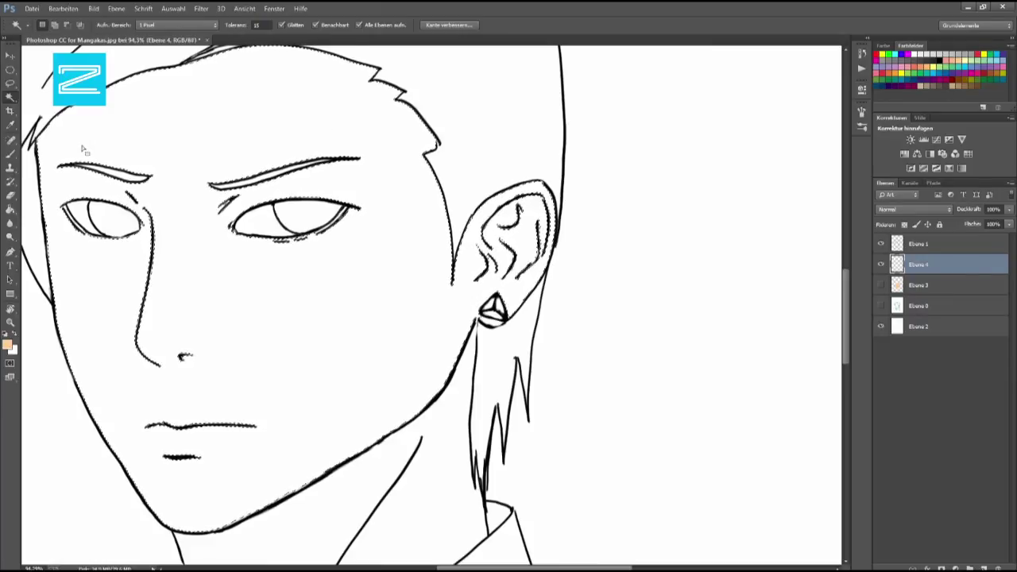
key("ctrl+d")
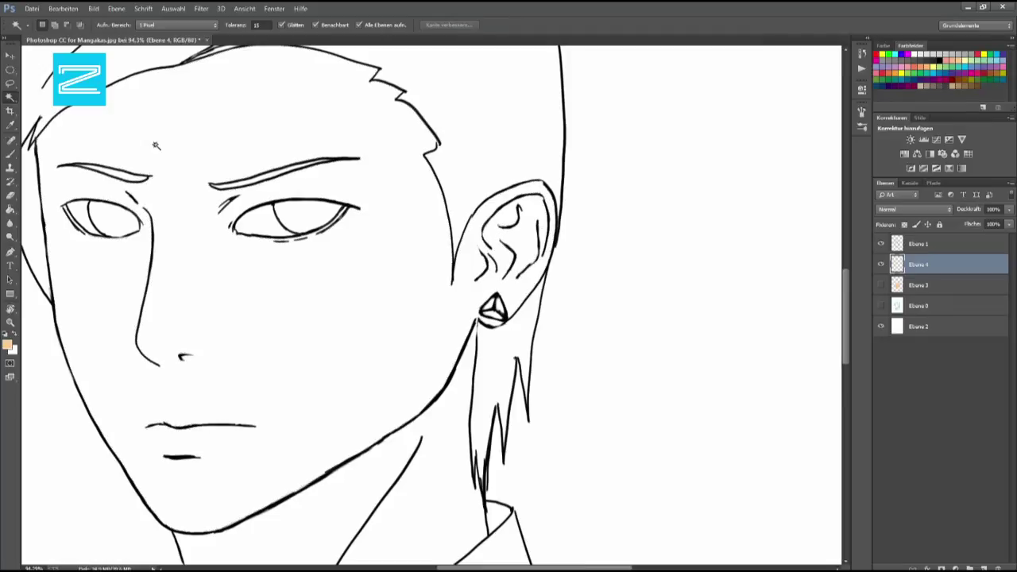
Reselect by colour, refill the face with skin tone and deselect
left_click(158, 141)
left_click(9, 209)
left_click(182, 163)
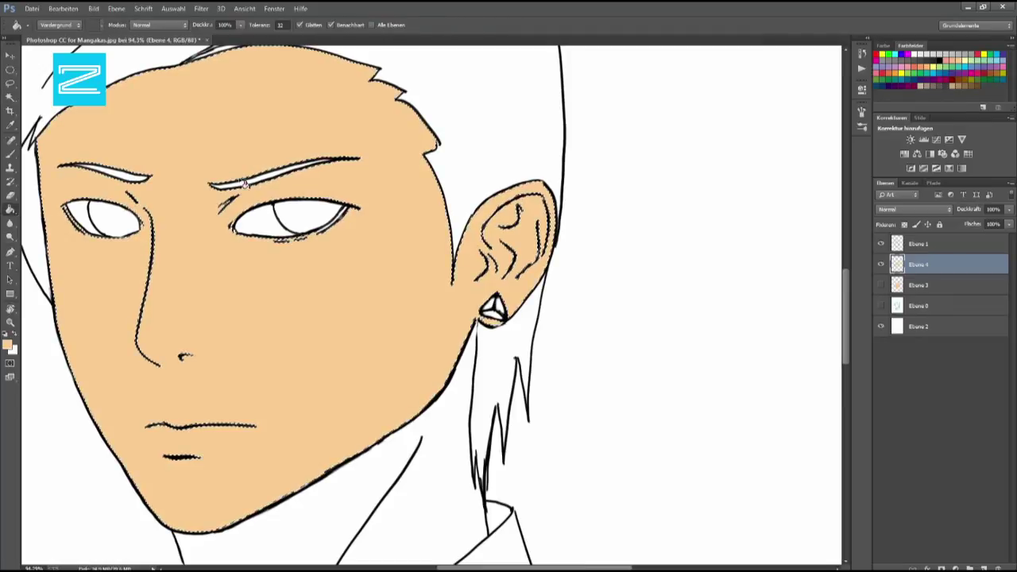
key("ctrl+d")
scroll(384, 229, "up", 1)
scroll(310, 230, "up", 2)
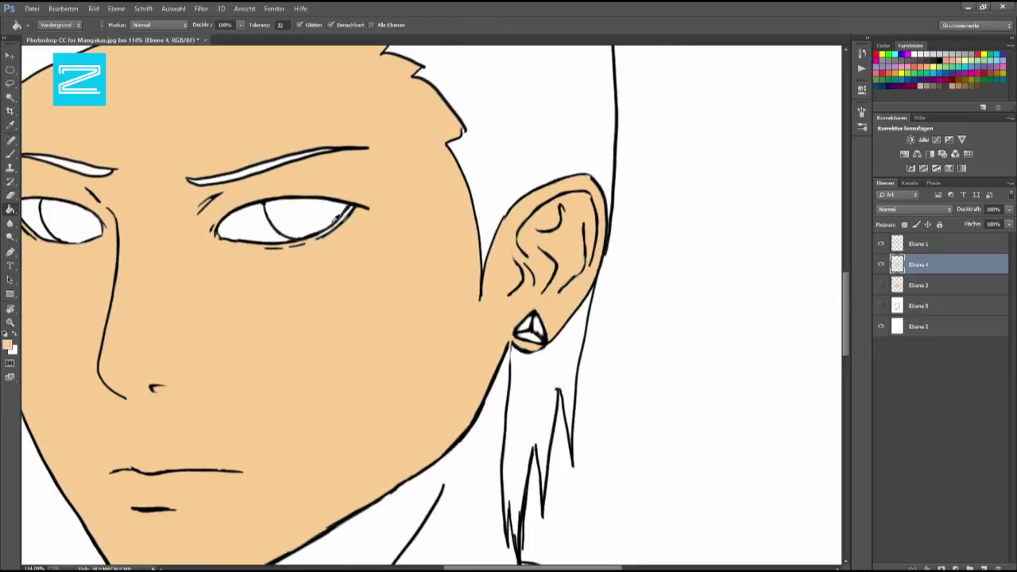
scroll(313, 236, "up", 2)
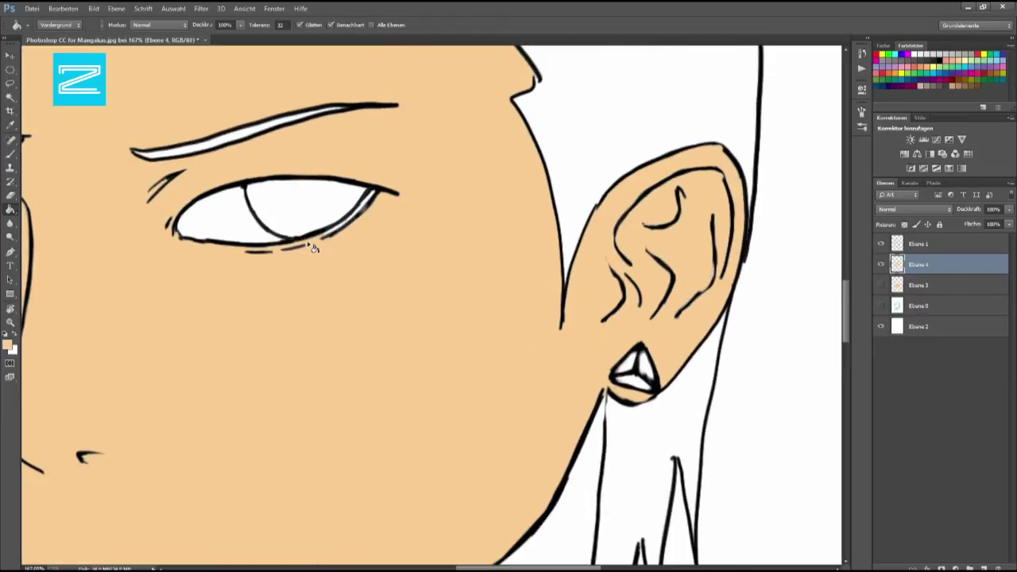
Brush skin tone over the gap along the lower eyelid to the outer eye corner
key("b")
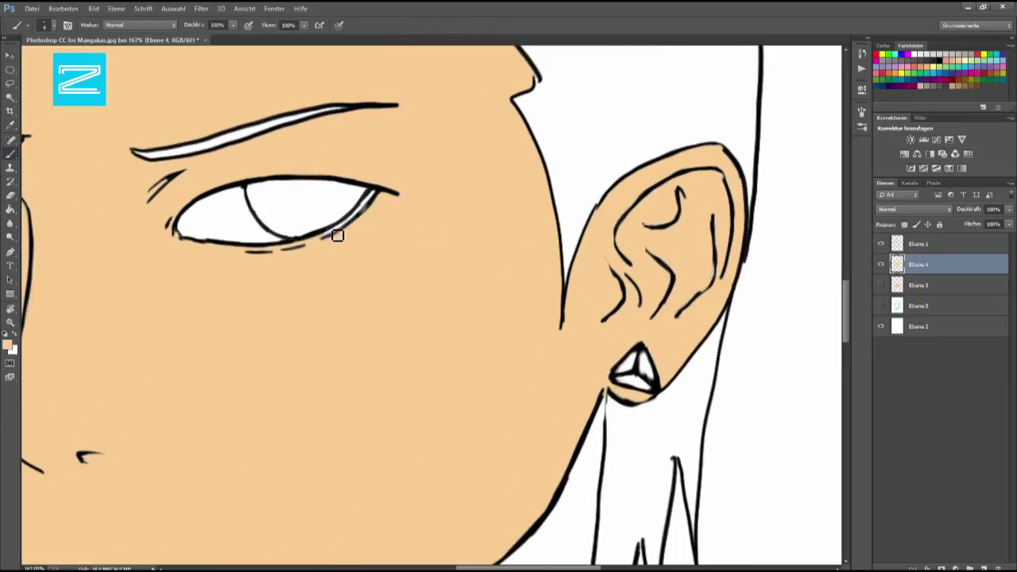
left_click_drag(340, 234, 377, 200)
scroll(786, 238, "up", 1)
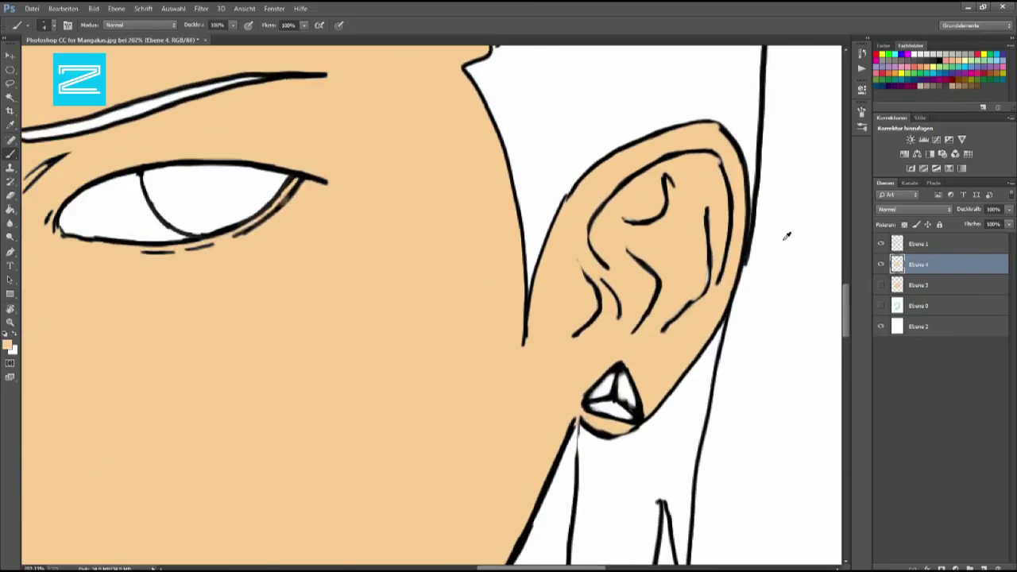
scroll(787, 236, "up", 2)
scroll(749, 267, "up", 1)
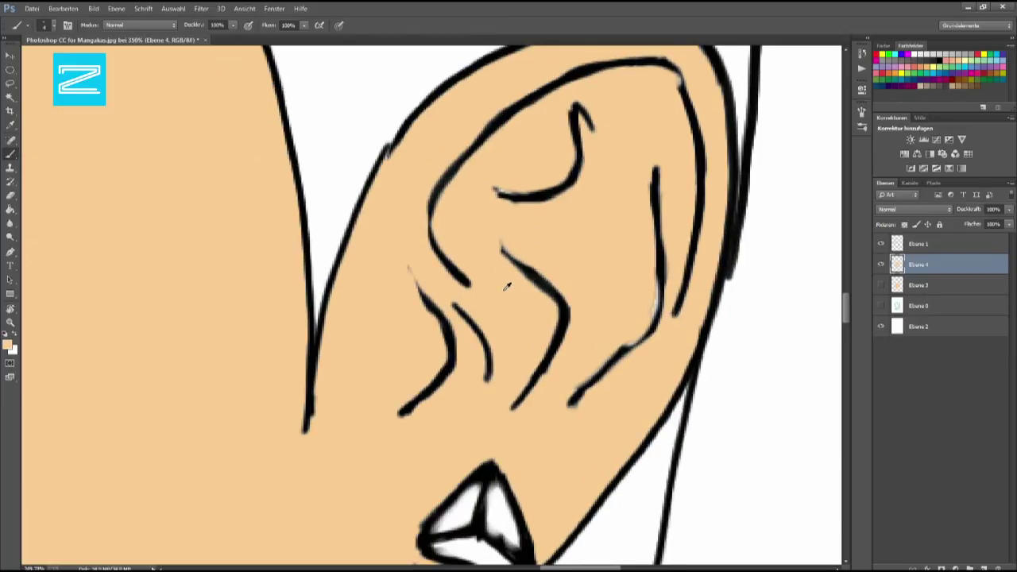
scroll(508, 318, "down", 2)
scroll(521, 413, "down", 2)
scroll(537, 540, "down", 2)
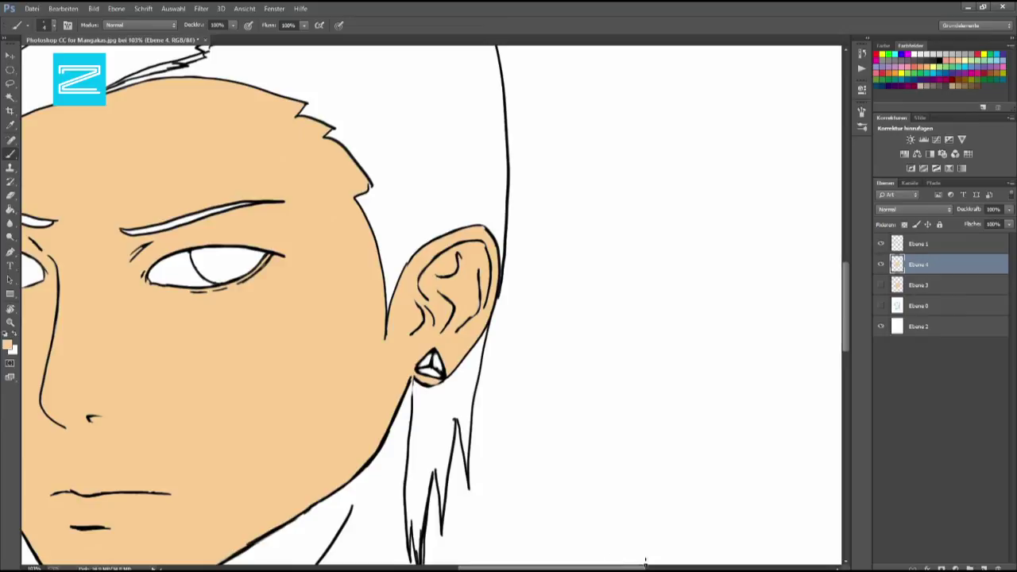
left_click_drag(493, 347, 655, 347)
scroll(654, 348, "up", 1)
scroll(654, 347, "up", 1)
Undo the face fill and expand the line-art selection by 1 pixel (Auswahl verändern > Erweitern)
key("ctrl+z")
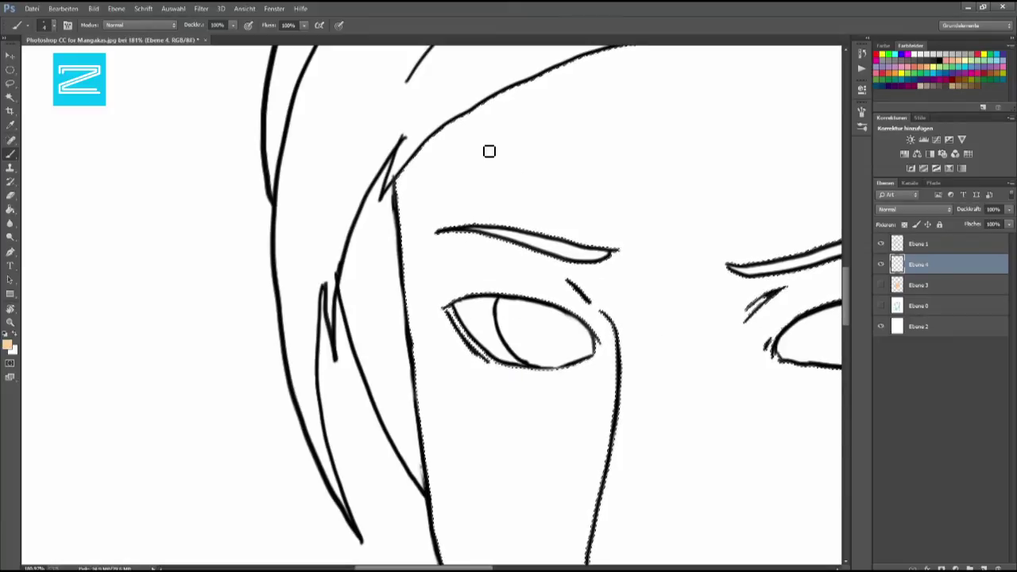
left_click(173, 8)
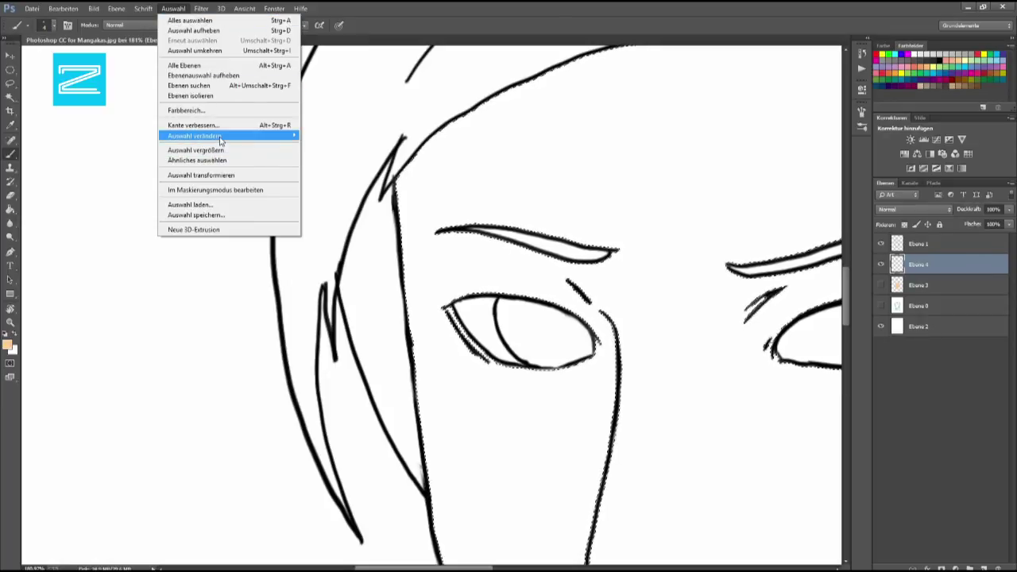
left_click(109, 157)
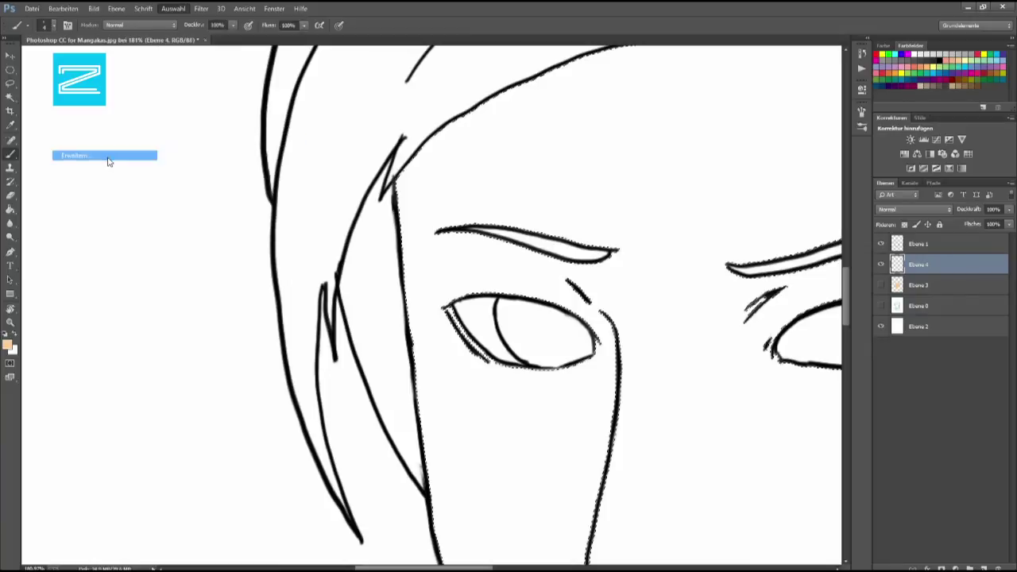
left_click(555, 206)
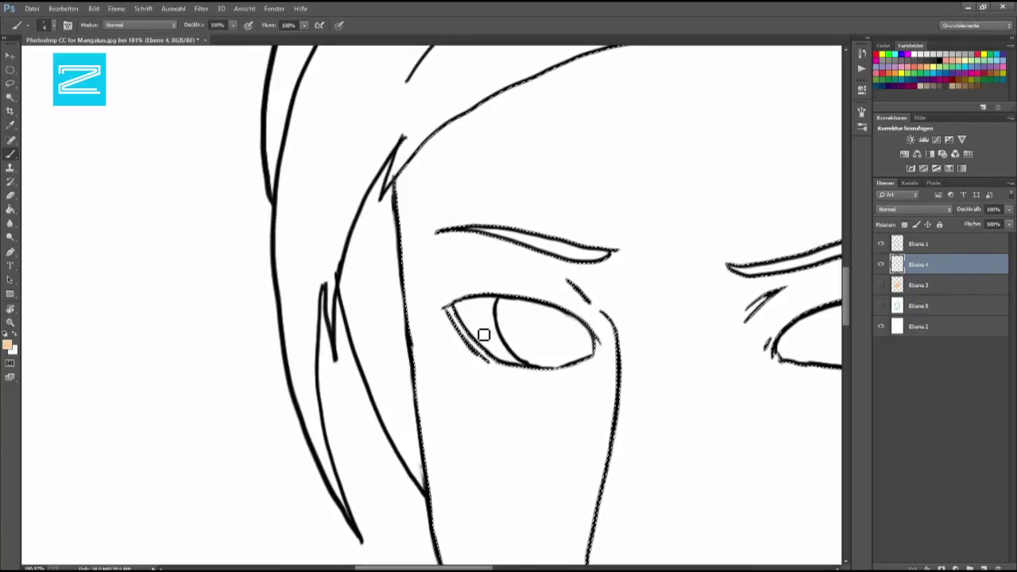
scroll(508, 302, "down", 3)
scroll(739, 348, "down", 2)
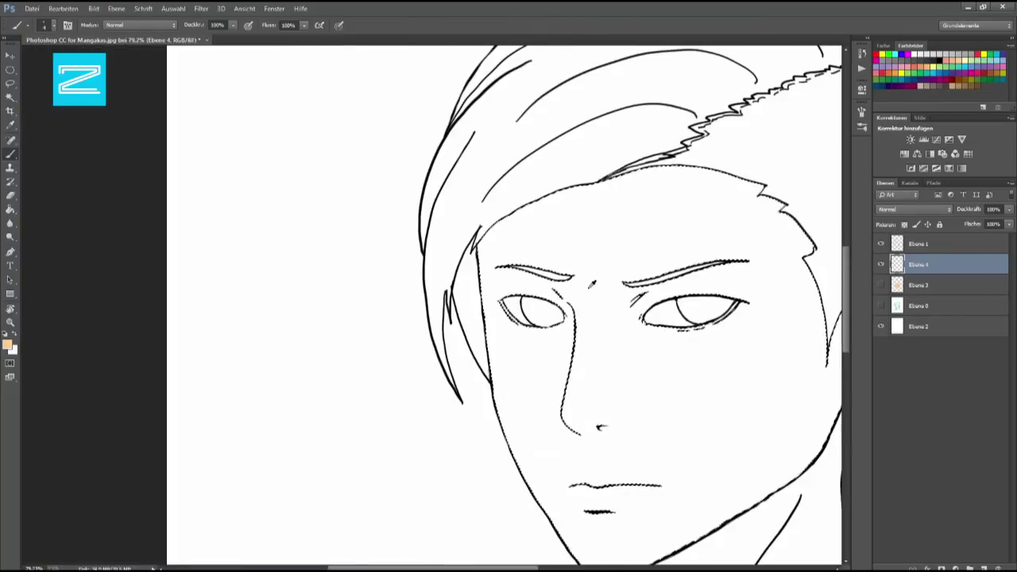
scroll(744, 314, "down", 2)
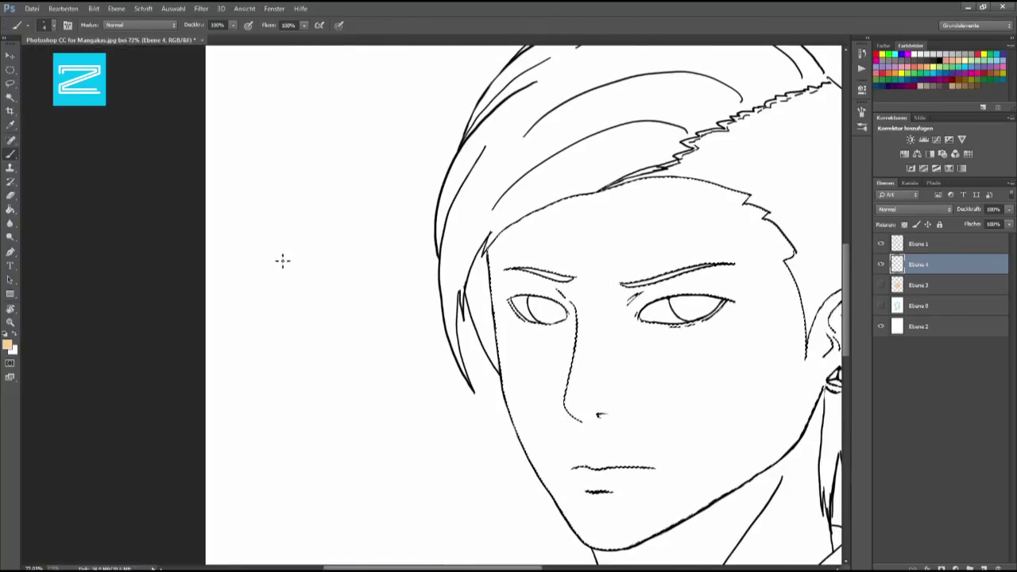
Refill the face with skin tone up to the lines and brush over the lower-eyelid gap
left_click(10, 210)
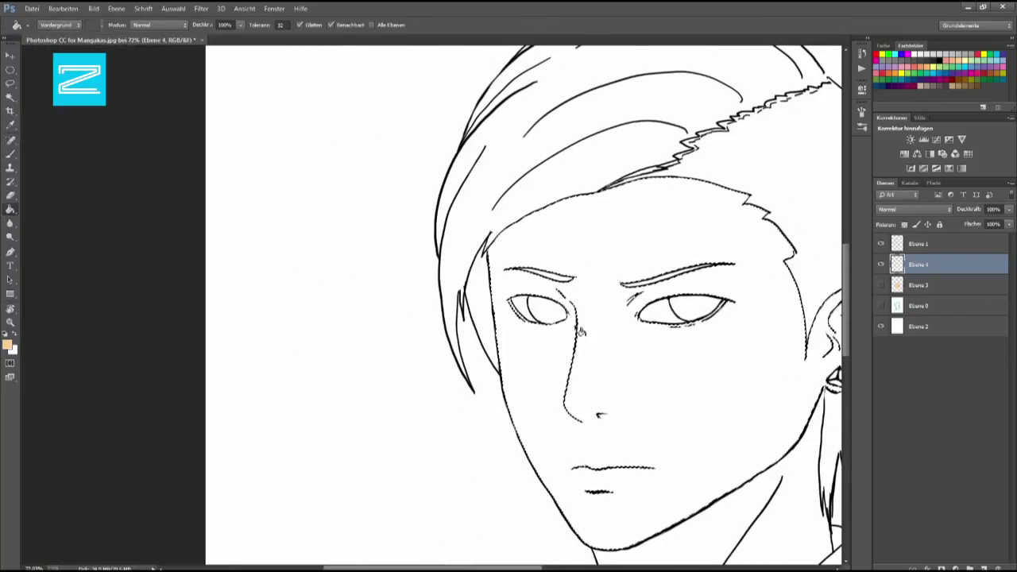
left_click(556, 345)
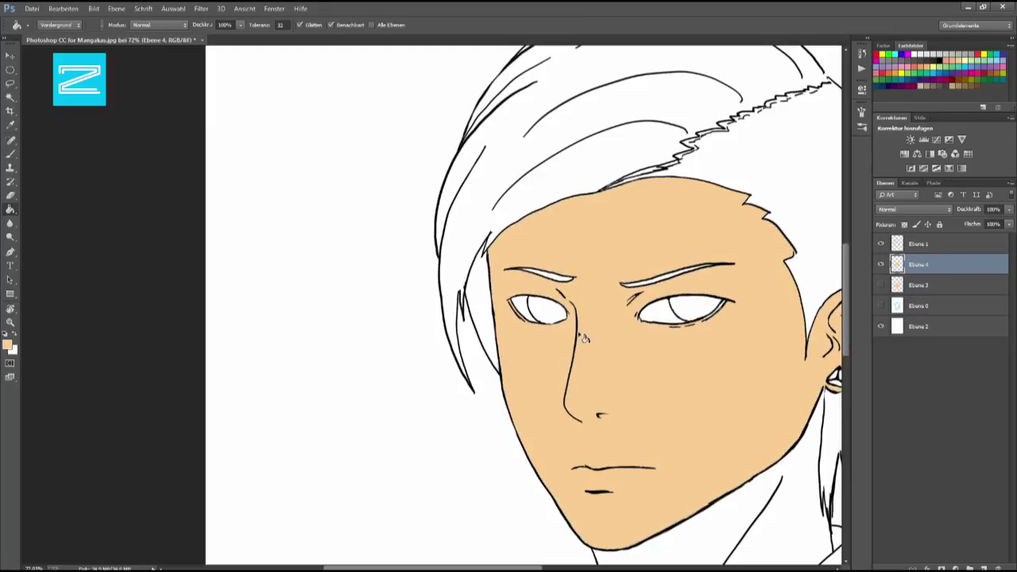
scroll(553, 338, "up", 1)
scroll(548, 330, "up", 2)
scroll(542, 320, "up", 1)
scroll(540, 318, "up", 1)
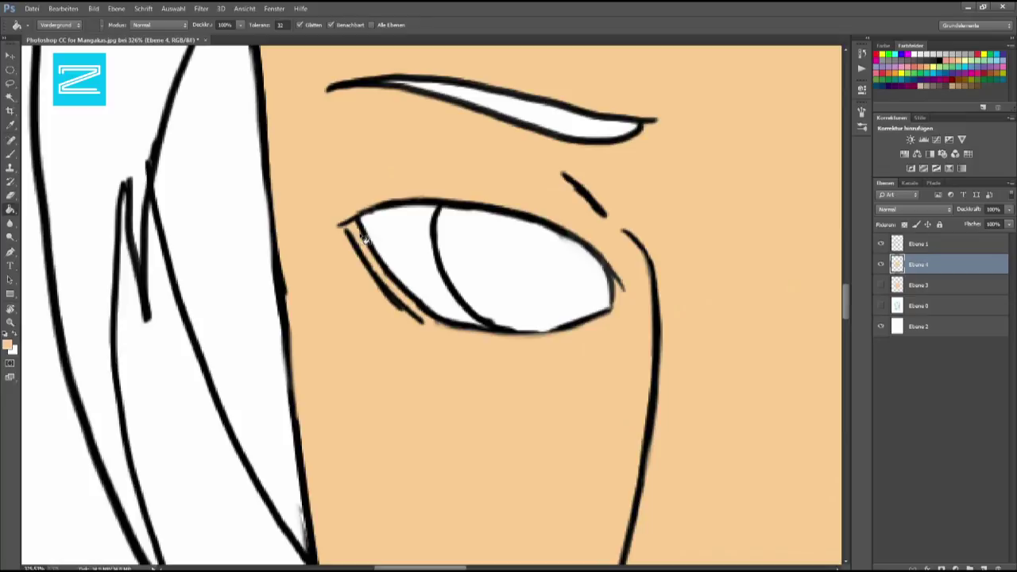
left_click_drag(395, 568, 499, 567)
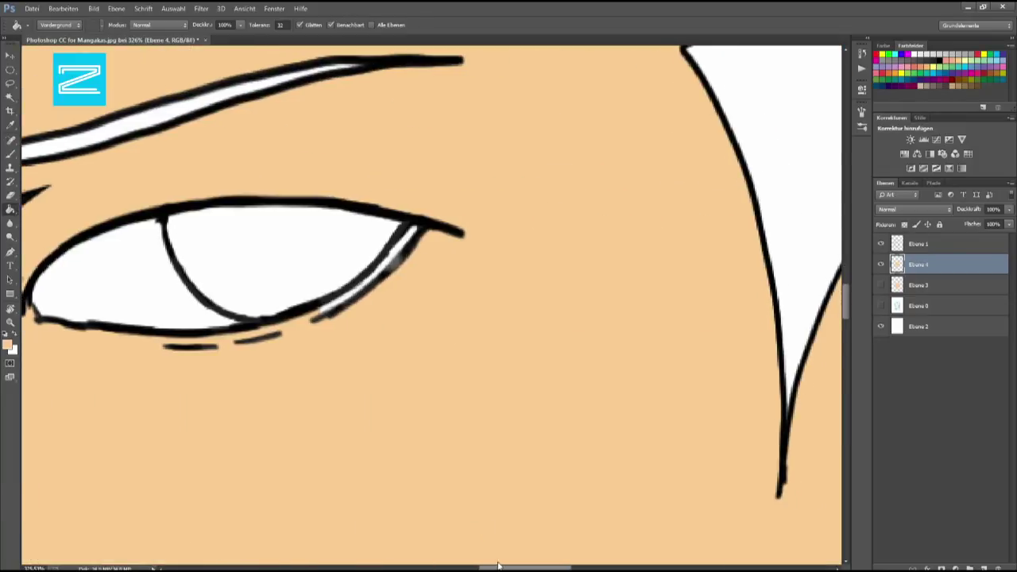
key("b")
mouse_move(325, 314)
left_mouse_down()
mouse_move(385, 274)
mouse_move(418, 232)
left_mouse_up()
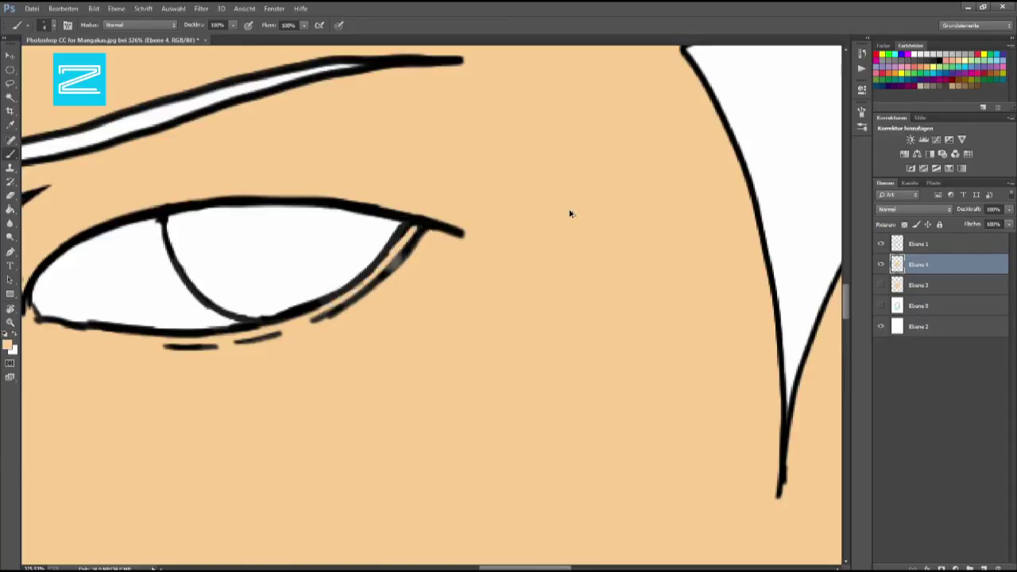
scroll(628, 202, "down", 2)
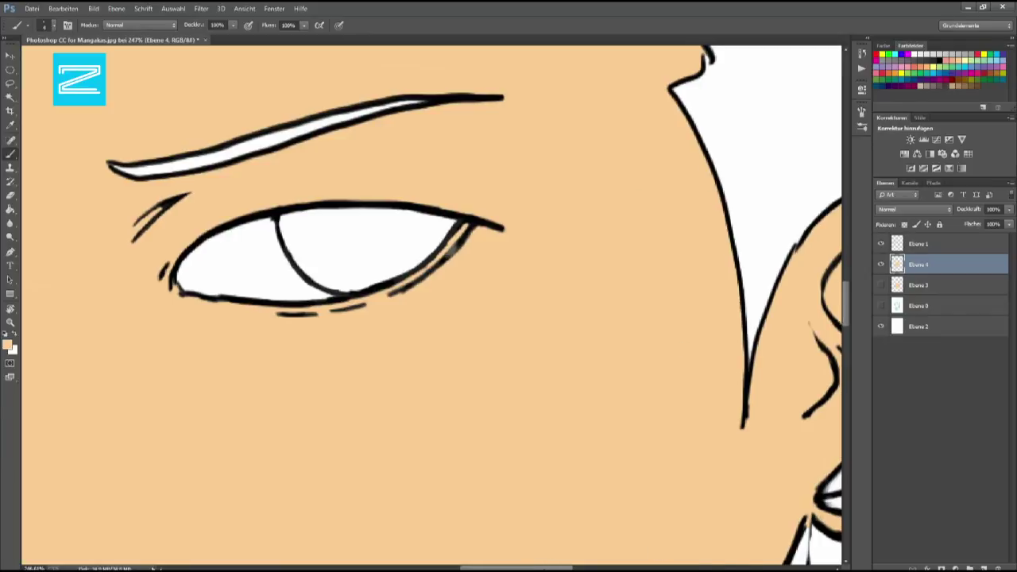
left_click_drag(535, 570, 582, 569)
scroll(347, 415, "down", 2)
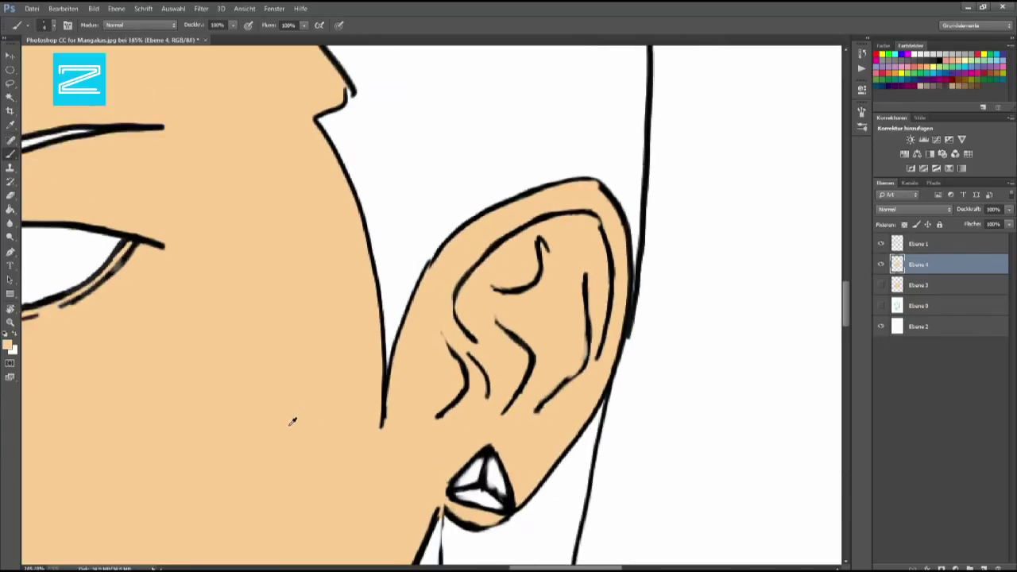
scroll(365, 437, "down", 2)
scroll(390, 468, "down", 2)
scroll(421, 511, "down", 1)
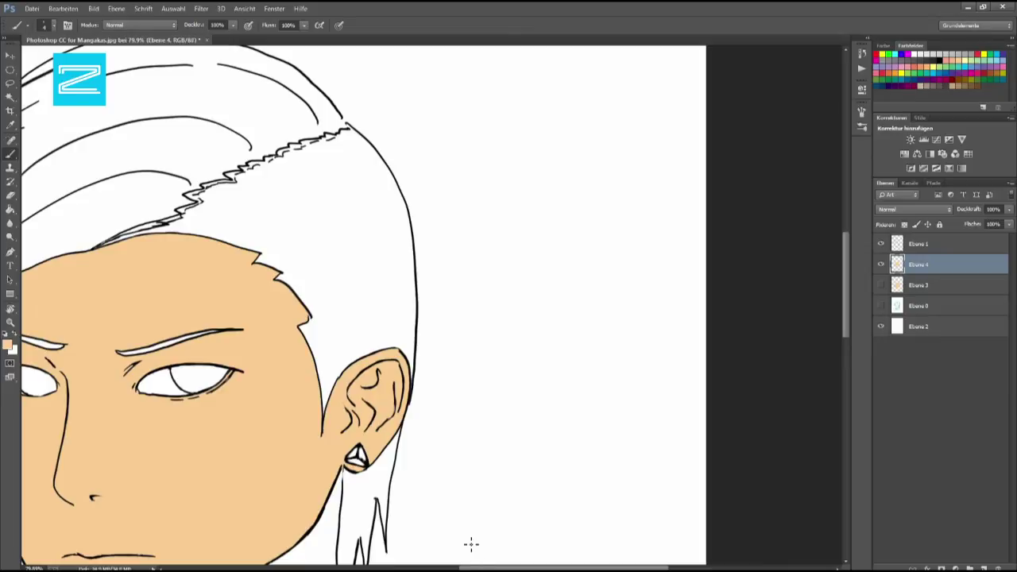
left_click_drag(336, 430, 688, 429)
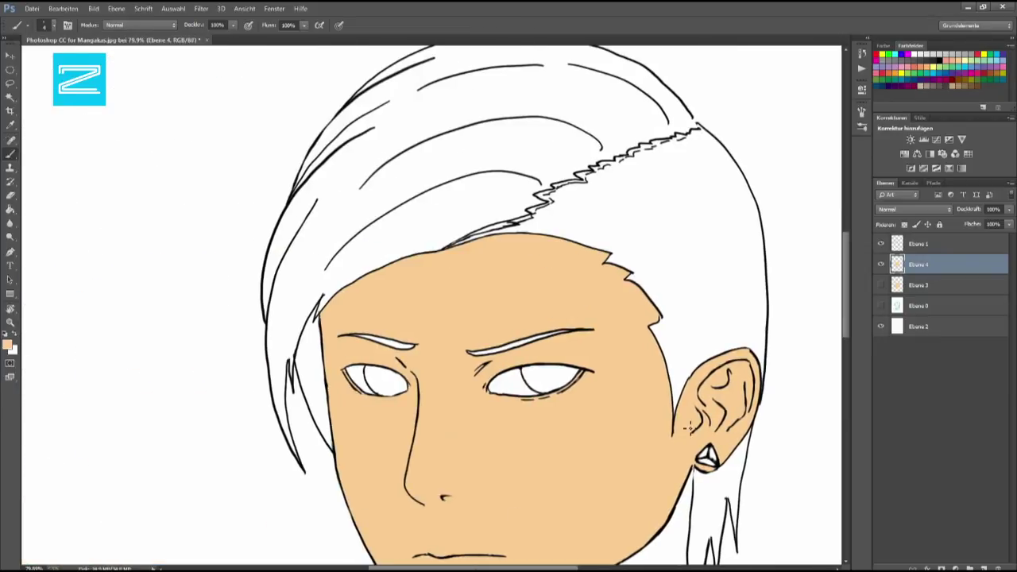
left_click_drag(846, 316, 843, 362)
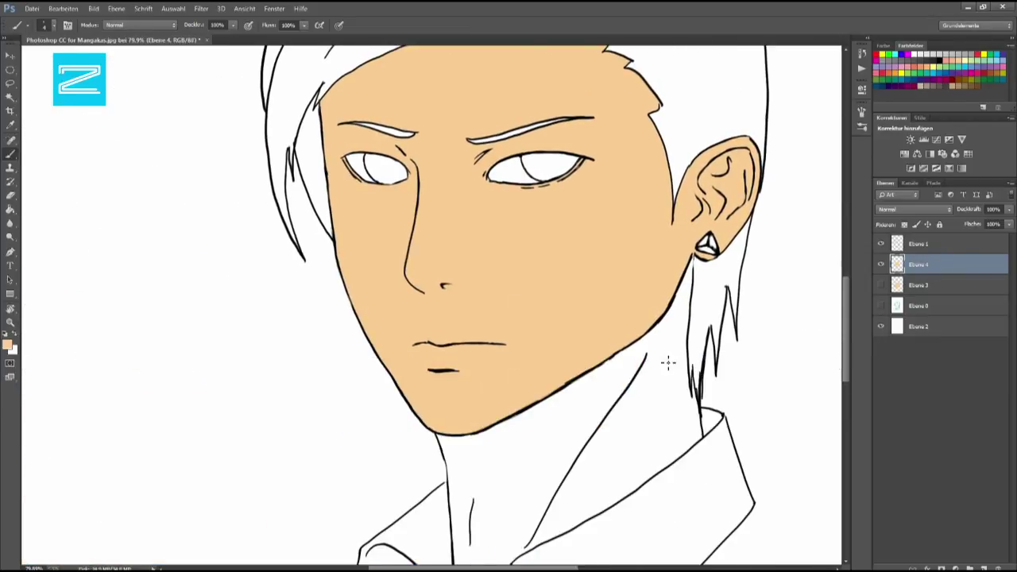